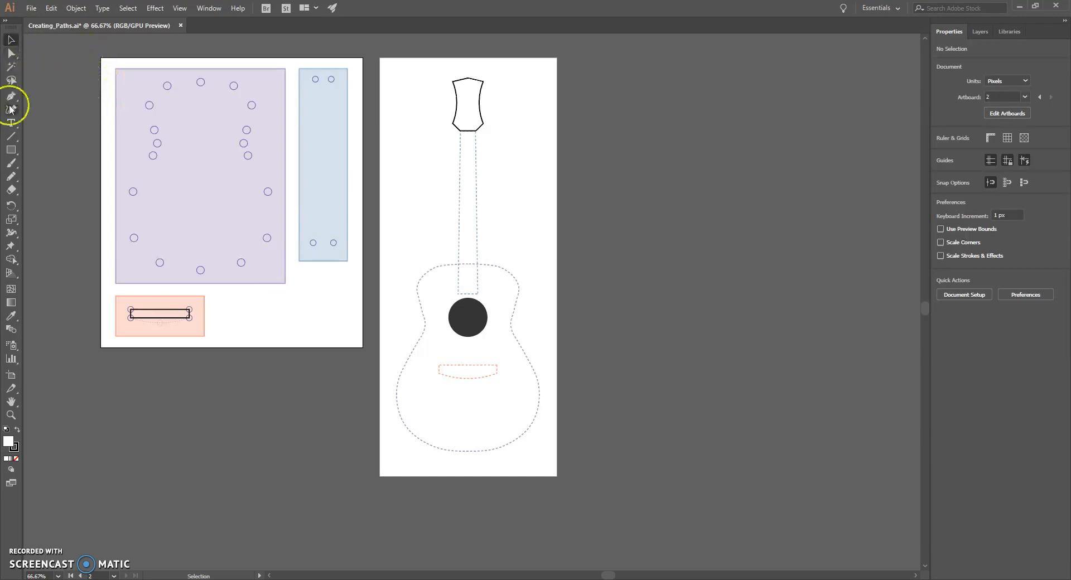
- Trace the right side of the guitar body with the Curvature tool, through the purple box's guide circles from top centre to bottom centre
{"action": "left_click", "coordinate": [11, 415]}
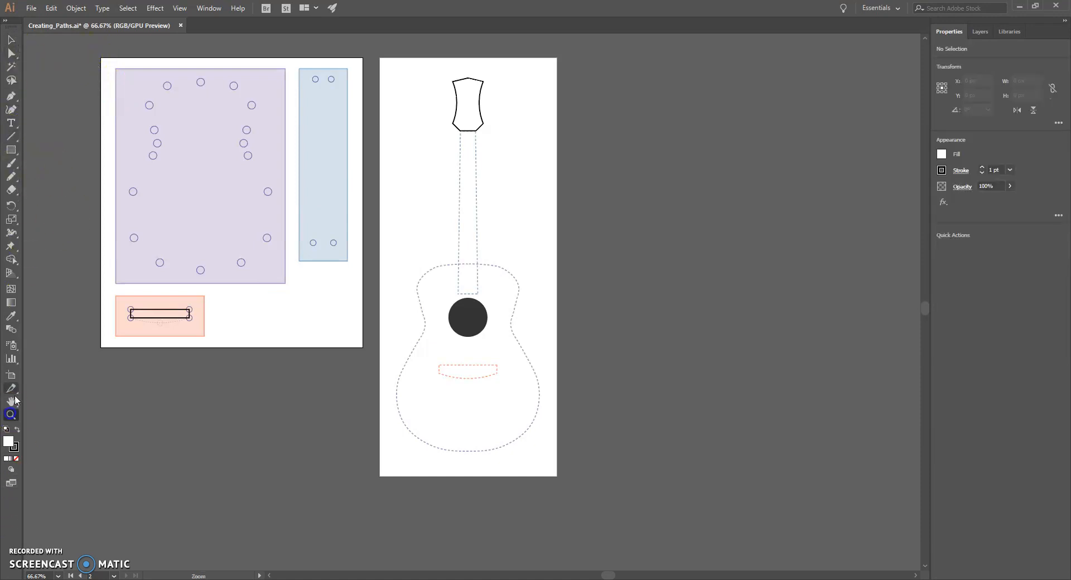
{"action": "left_click_drag", "start_coordinate": [100, 63], "coordinate": [220, 172]}
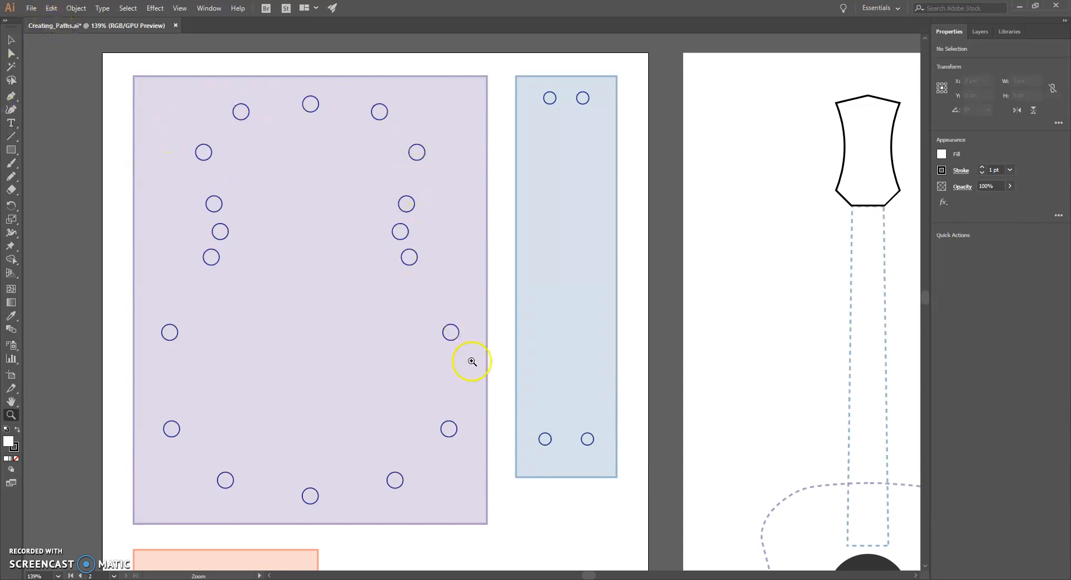
{"action": "left_click", "coordinate": [11, 109]}
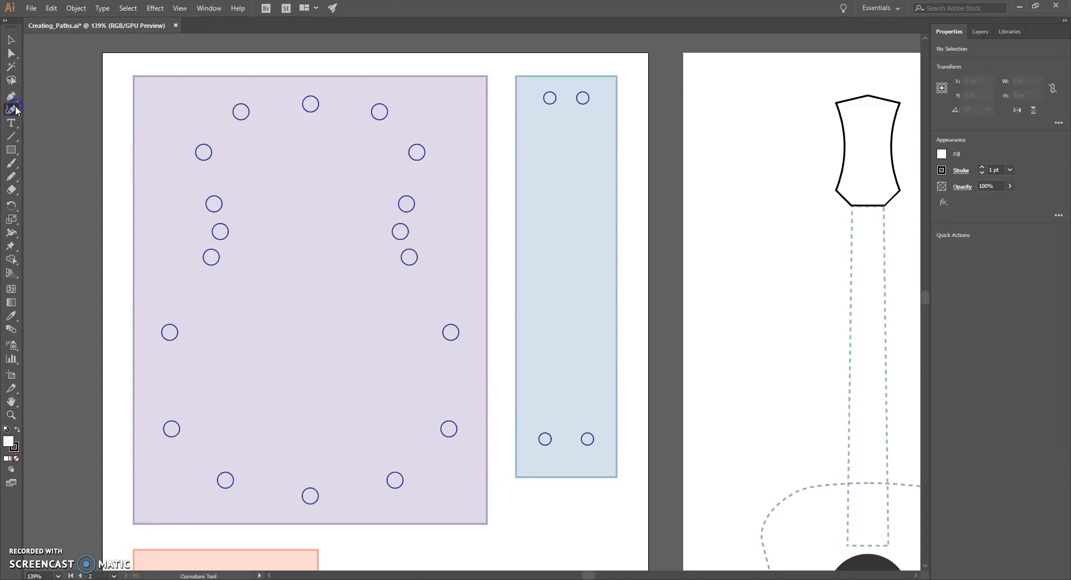
{"action": "left_click", "coordinate": [310, 104]}
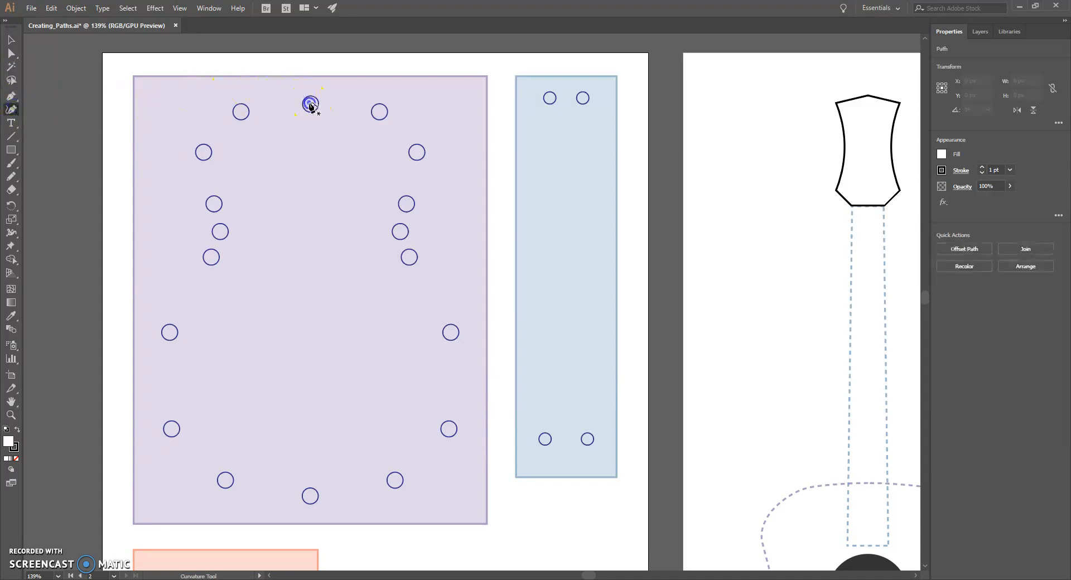
{"action": "left_click", "coordinate": [380, 112]}
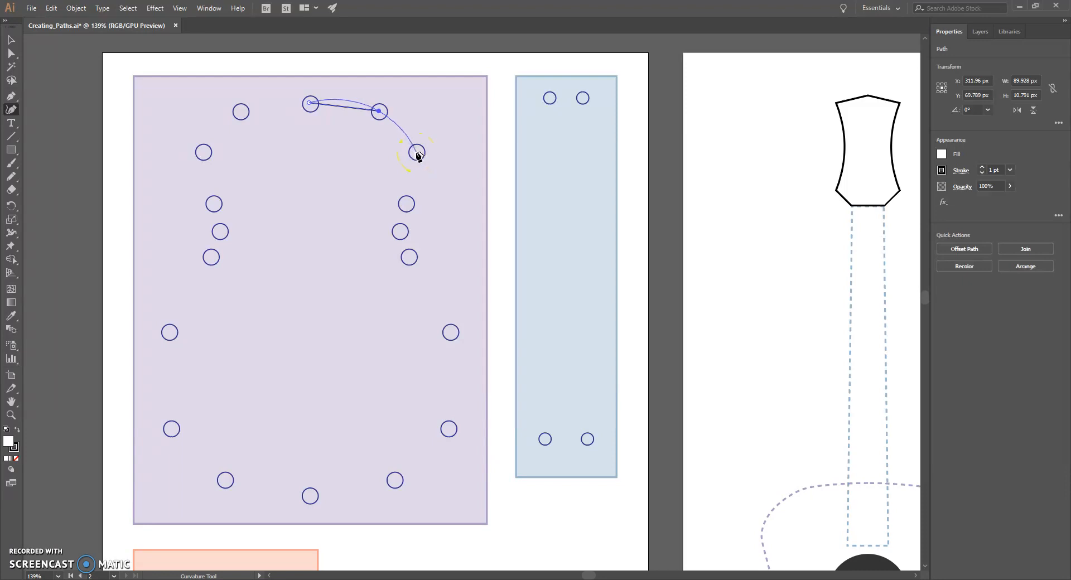
{"action": "left_click", "coordinate": [416, 153]}
{"action": "left_click", "coordinate": [419, 173]}
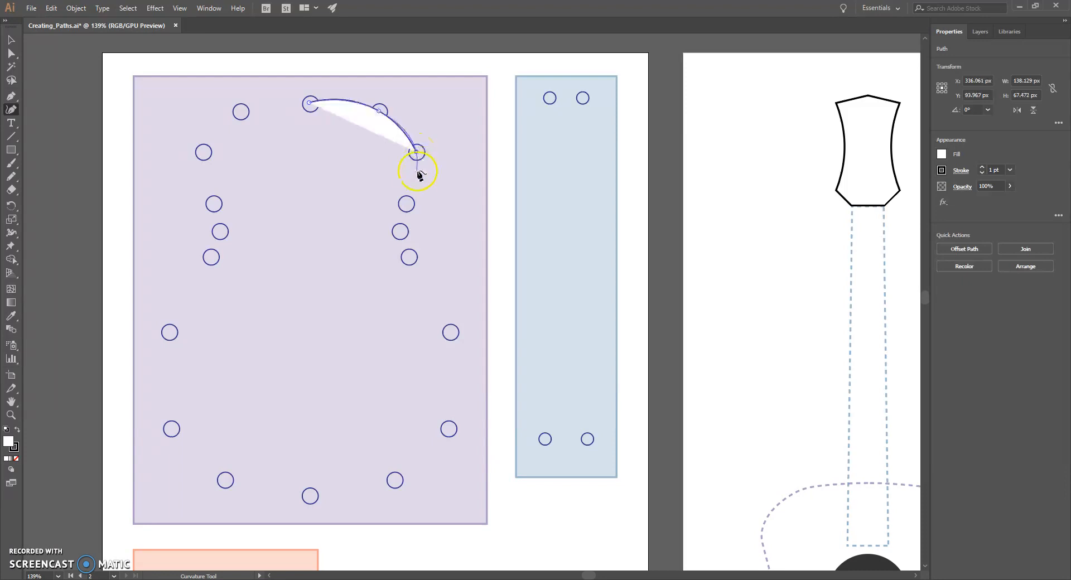
{"action": "left_click", "coordinate": [407, 204]}
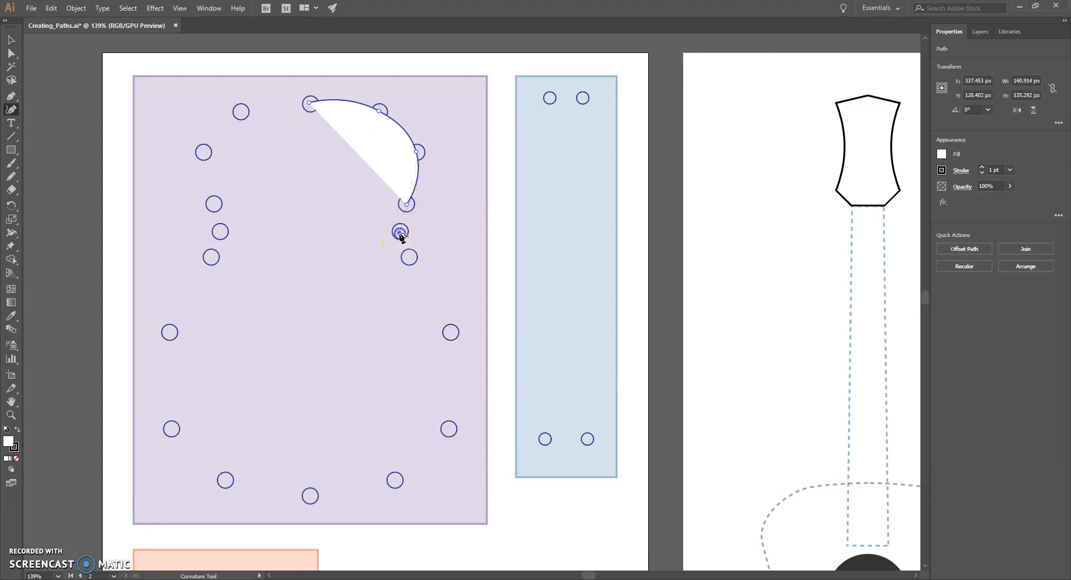
{"action": "left_click", "coordinate": [399, 233]}
{"action": "left_click", "coordinate": [408, 257]}
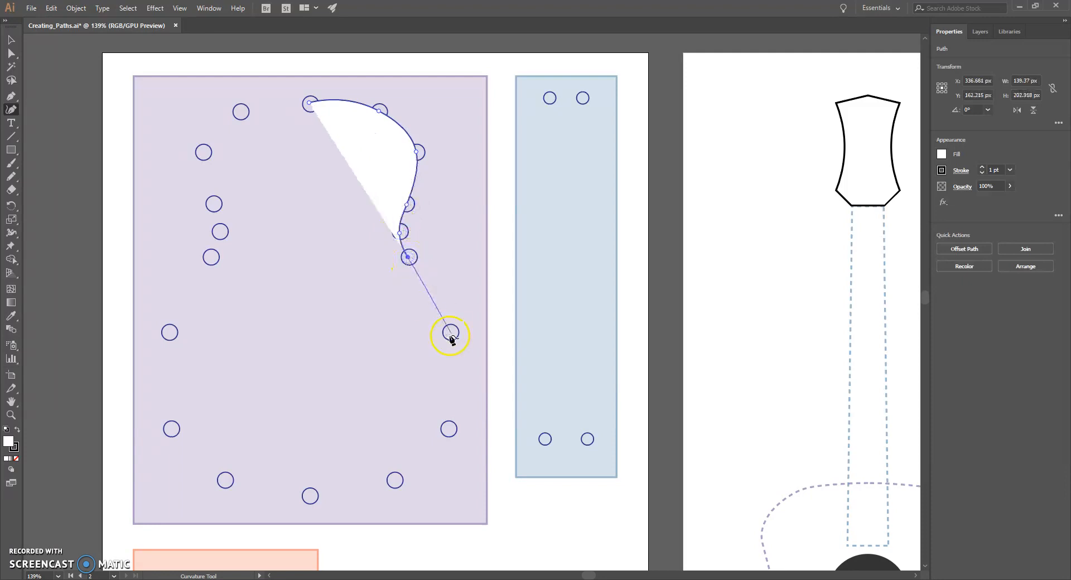
{"action": "left_click", "coordinate": [451, 333]}
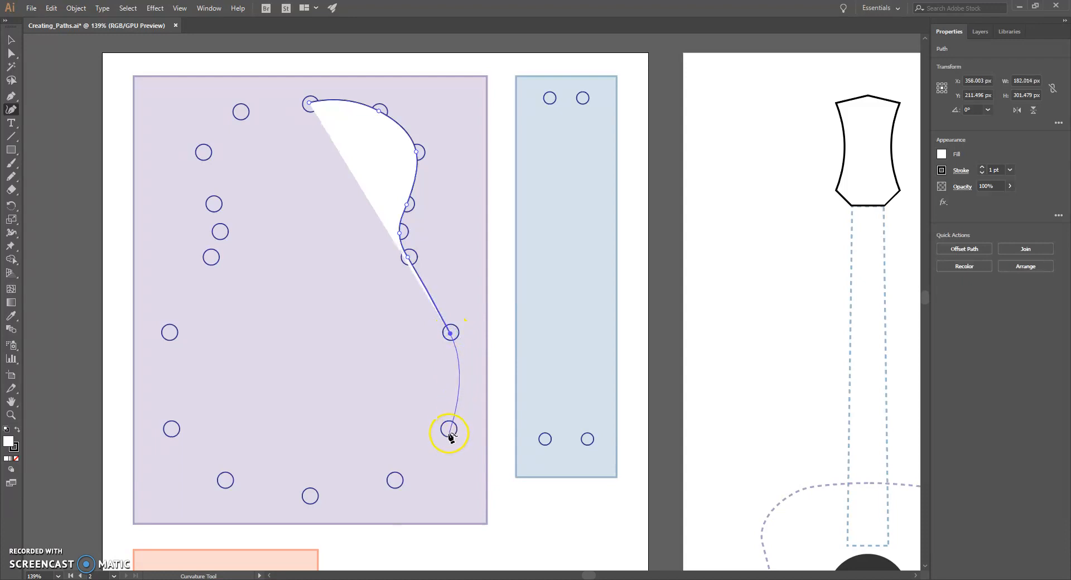
{"action": "left_click", "coordinate": [448, 430]}
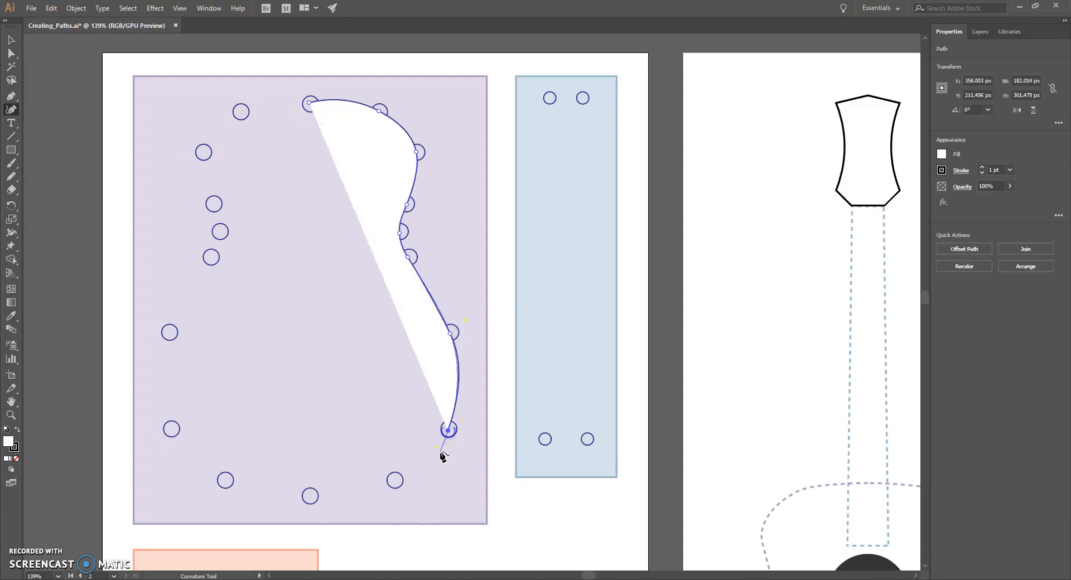
{"action": "left_click", "coordinate": [394, 480]}
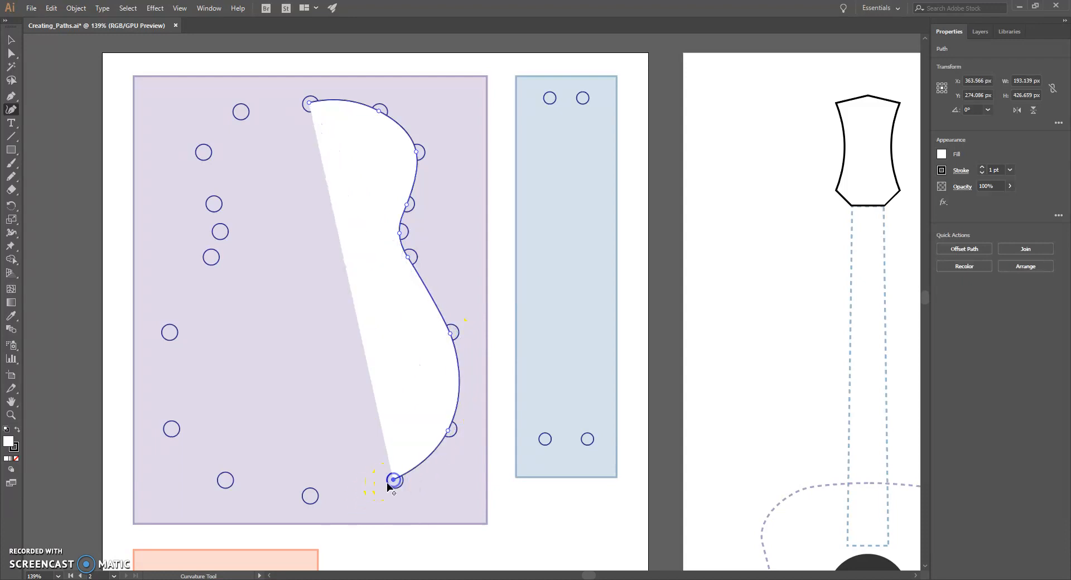
{"action": "left_click", "coordinate": [310, 496]}
- Continue the guitar body path up the left side through the remaining guide circles and close it at the top centre point
{"action": "left_click", "coordinate": [225, 481]}
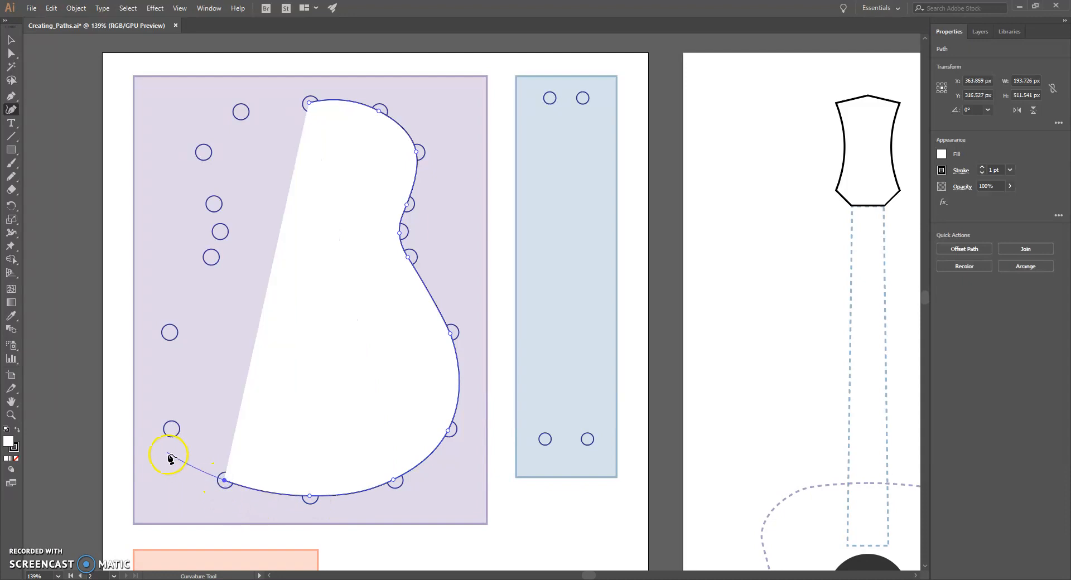
{"action": "left_click", "coordinate": [170, 429]}
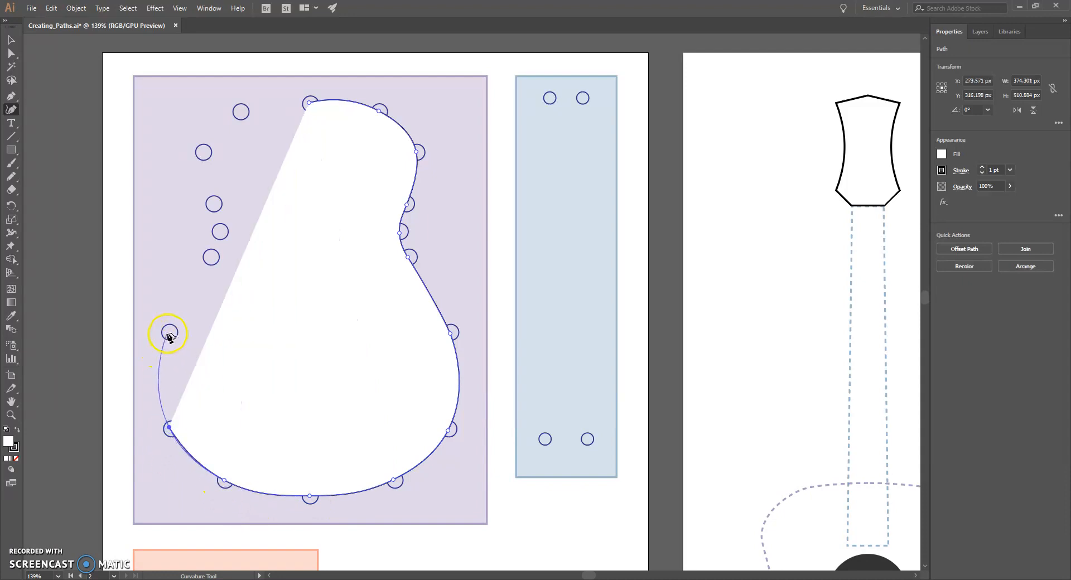
{"action": "left_click", "coordinate": [169, 333]}
{"action": "left_click", "coordinate": [211, 256]}
{"action": "left_click", "coordinate": [221, 230]}
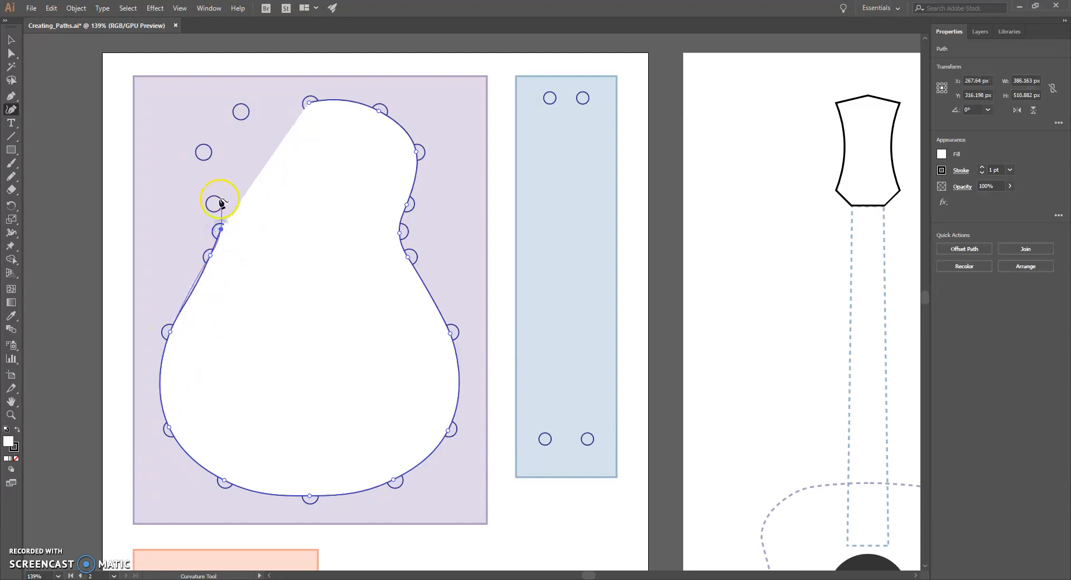
{"action": "left_click", "coordinate": [213, 203]}
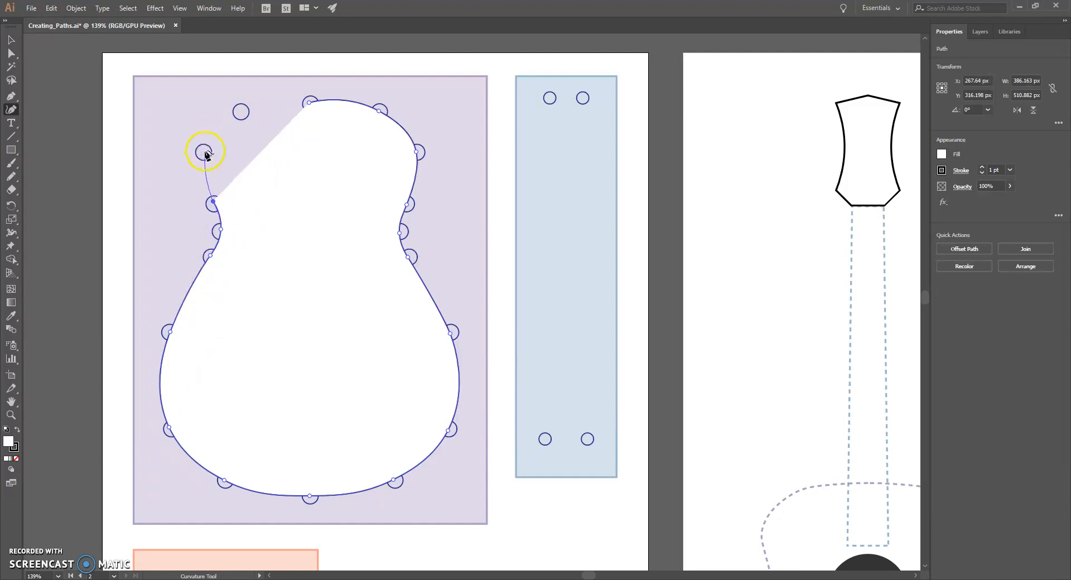
{"action": "left_click", "coordinate": [204, 151]}
{"action": "left_click", "coordinate": [242, 111]}
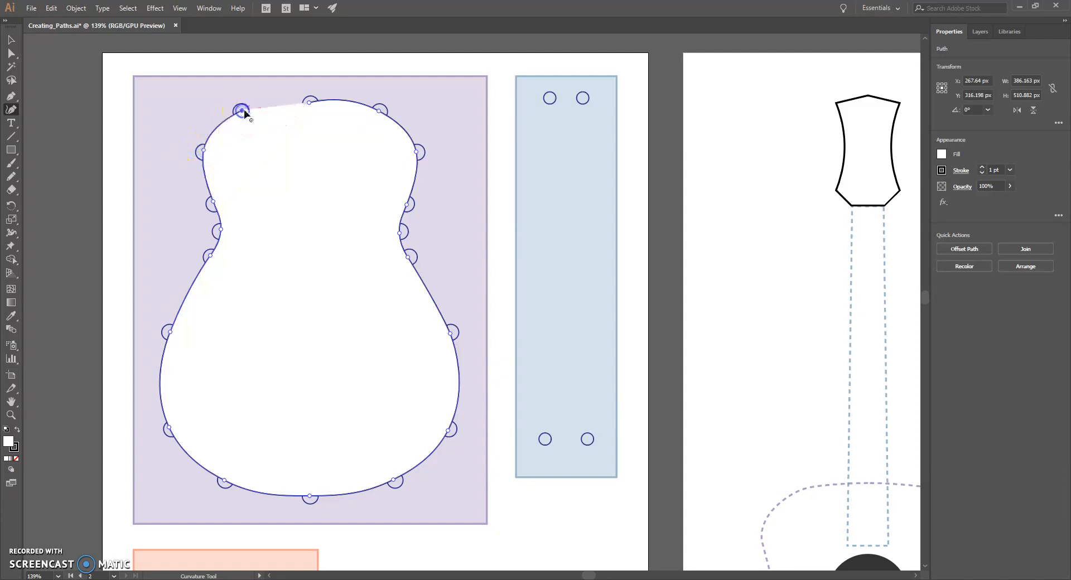
{"action": "left_click", "coordinate": [308, 103]}
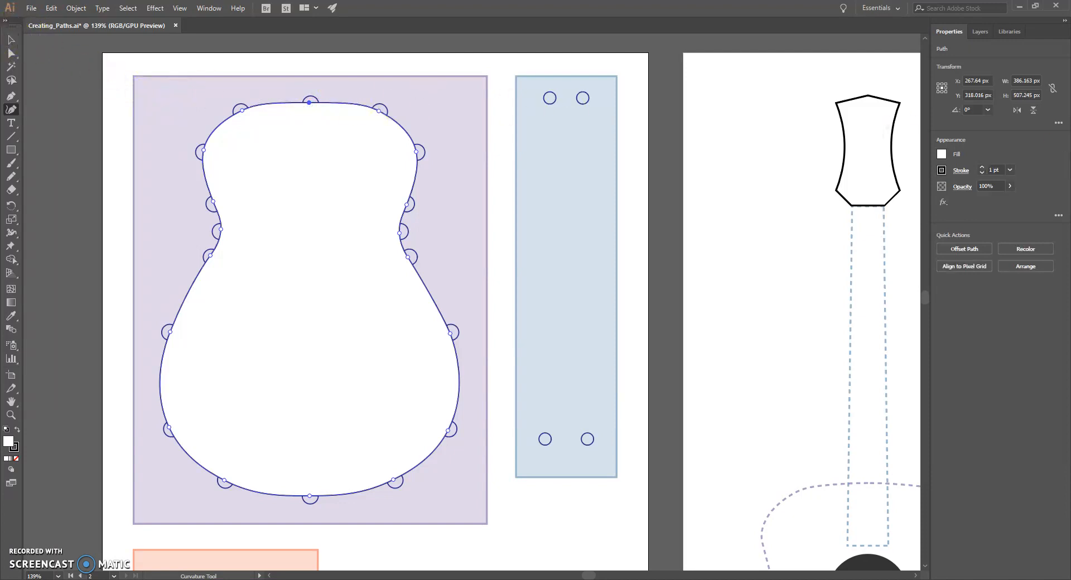
- Fill the guitar body shape with the light tan brown swatch and deselect it
{"action": "left_click", "coordinate": [950, 156]}
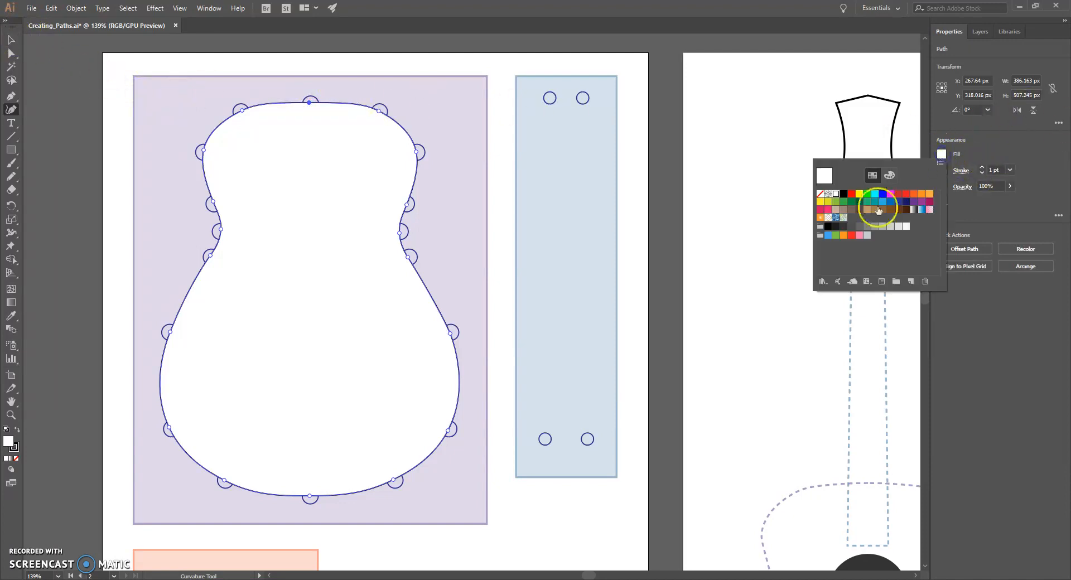
{"action": "left_click", "coordinate": [866, 211]}
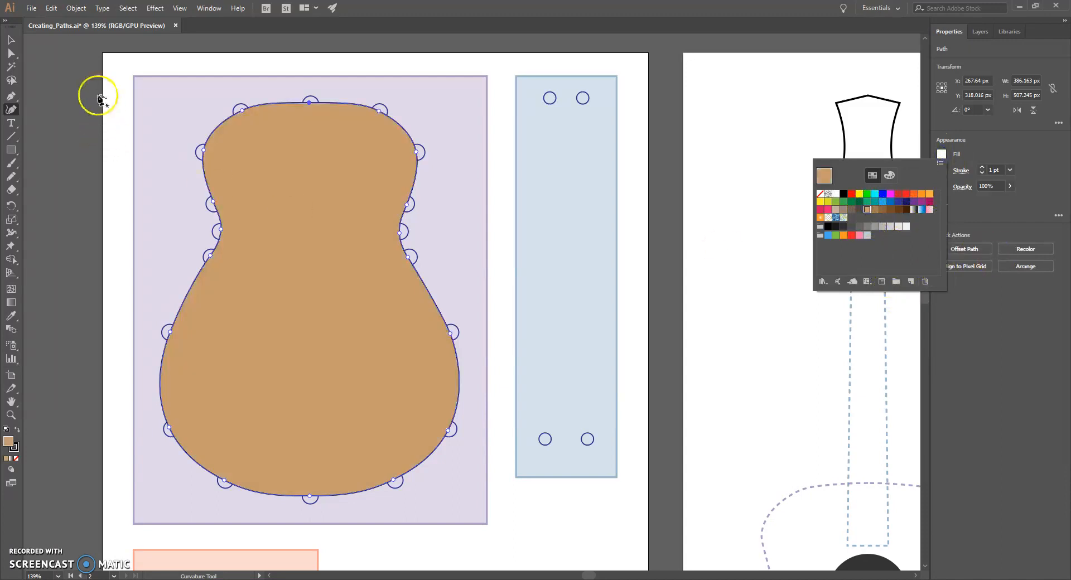
{"action": "left_click", "coordinate": [9, 43]}
{"action": "left_click", "coordinate": [10, 43]}
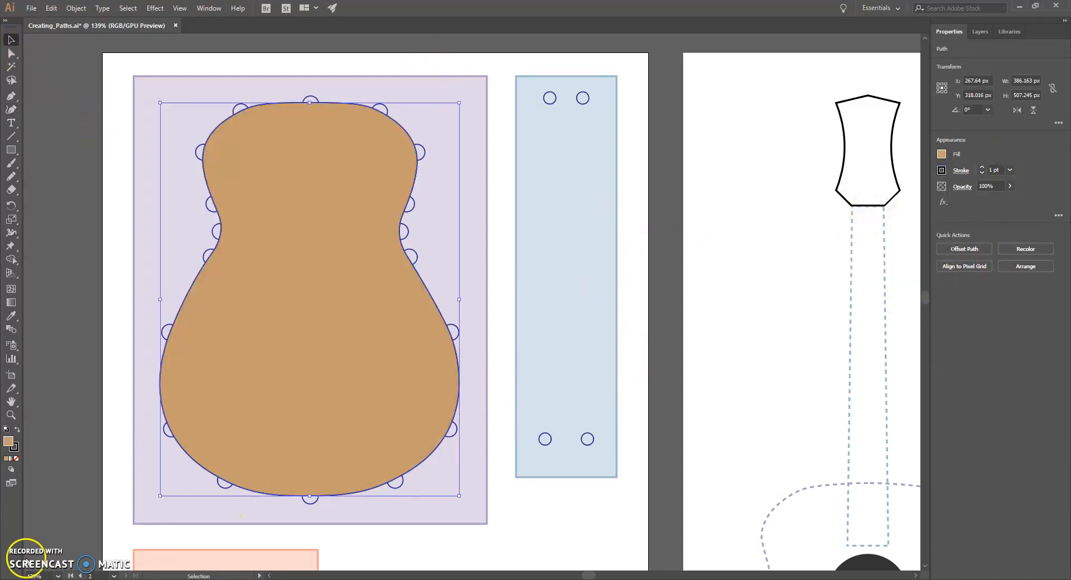
{"action": "left_click", "coordinate": [66, 119]}
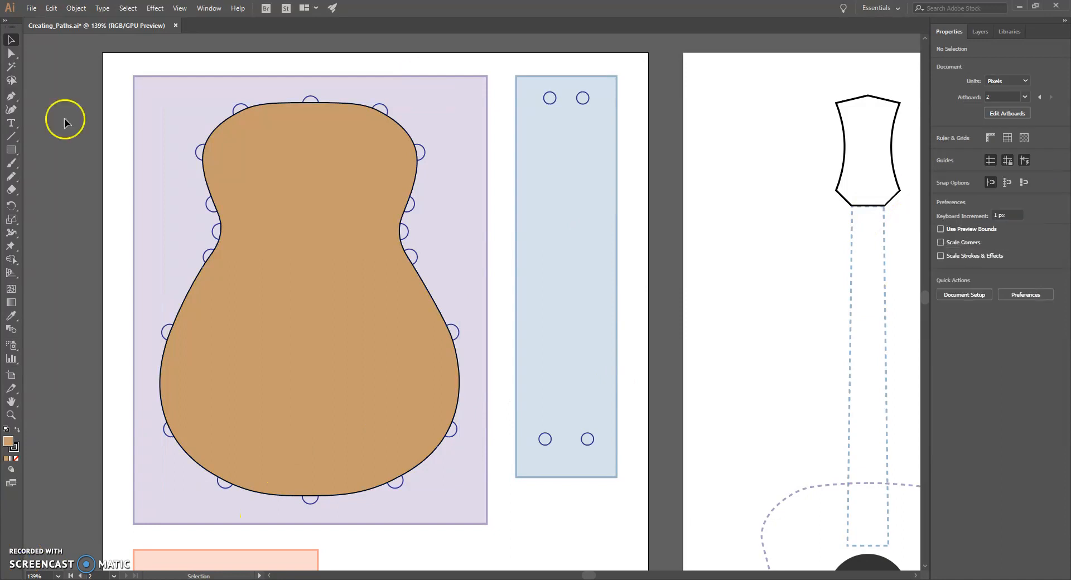
- Draw the closed, straight-sided guitar neck with the Curvature tool, using corner points on the four guide circles in the blue box
{"action": "left_click", "coordinate": [12, 112]}
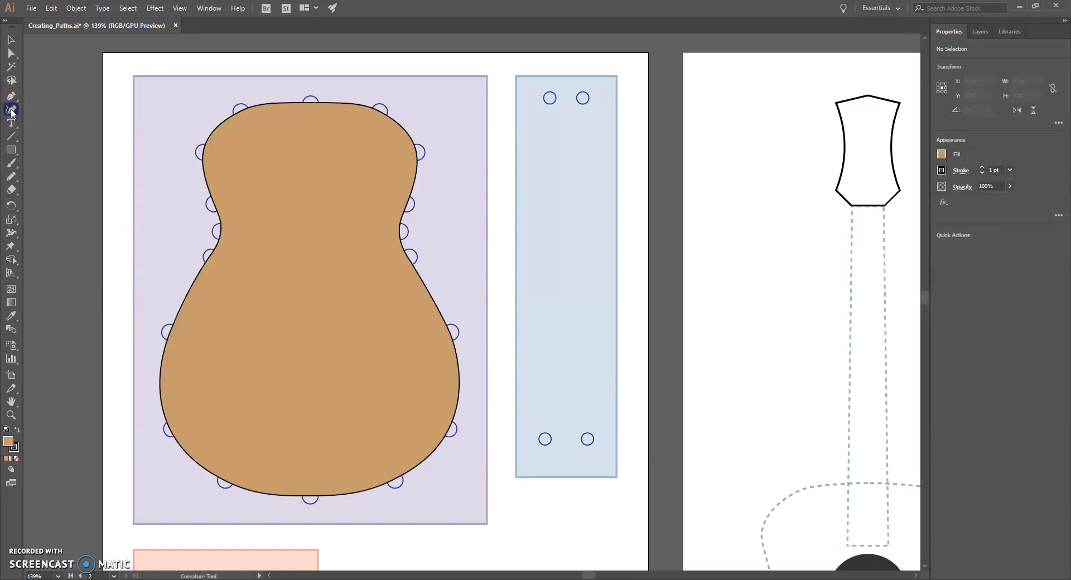
{"action": "left_click", "coordinate": [549, 99]}
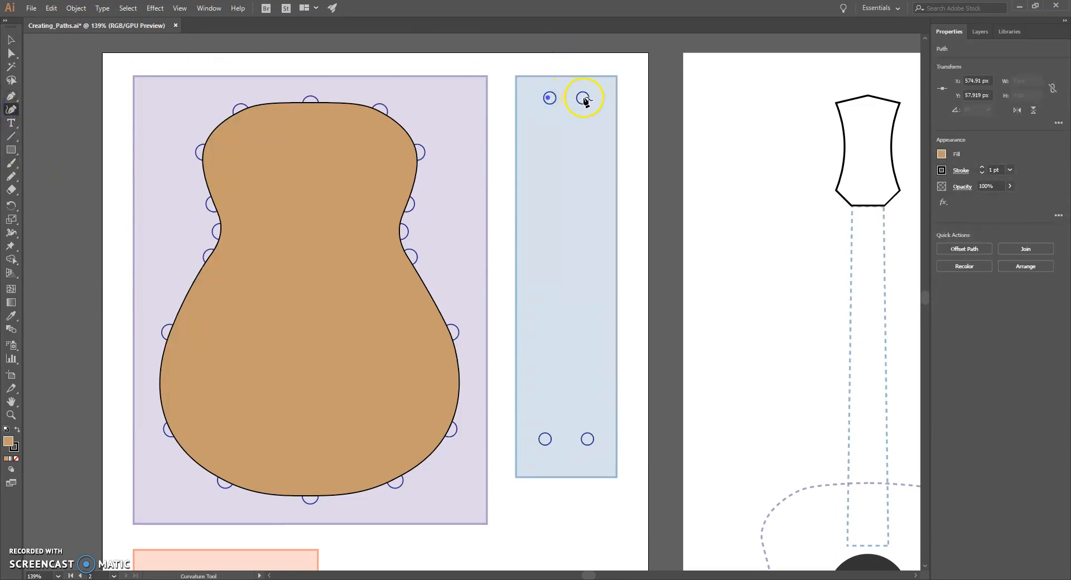
{"action": "left_click", "coordinate": [583, 98]}
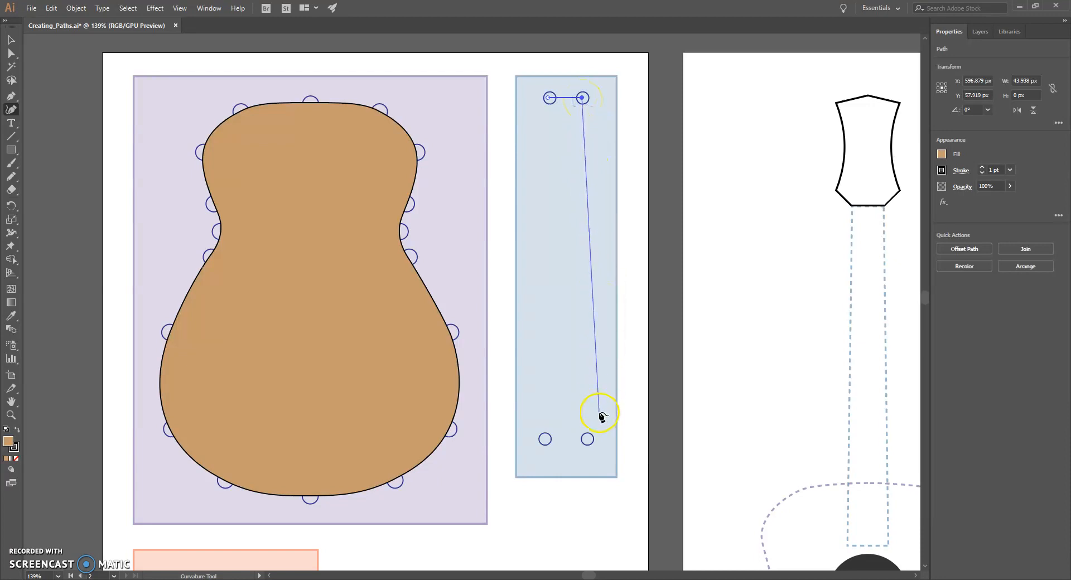
{"action": "left_click", "coordinate": [588, 440]}
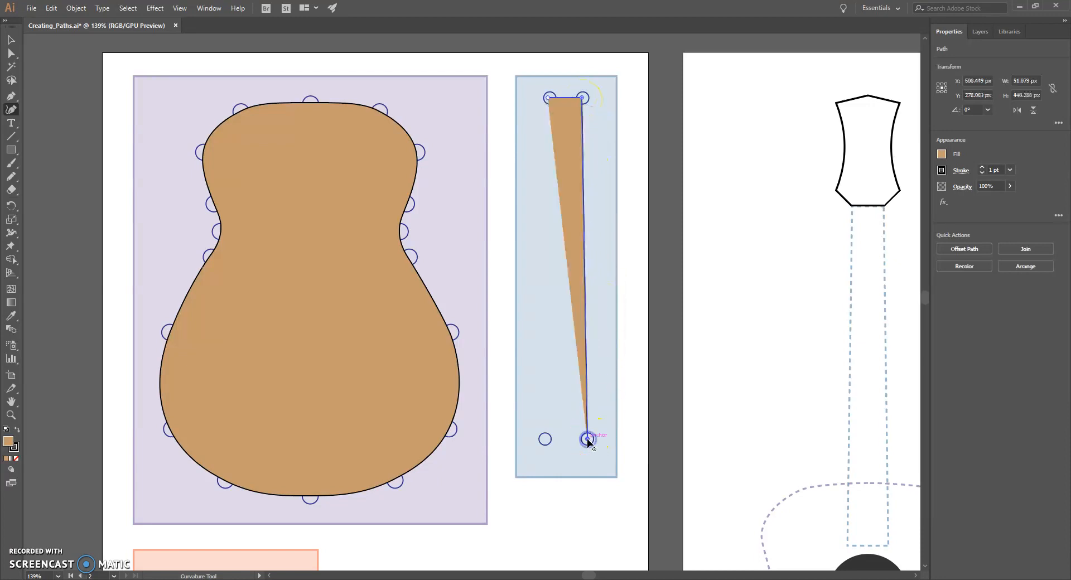
{"action": "left_click", "coordinate": [546, 440]}
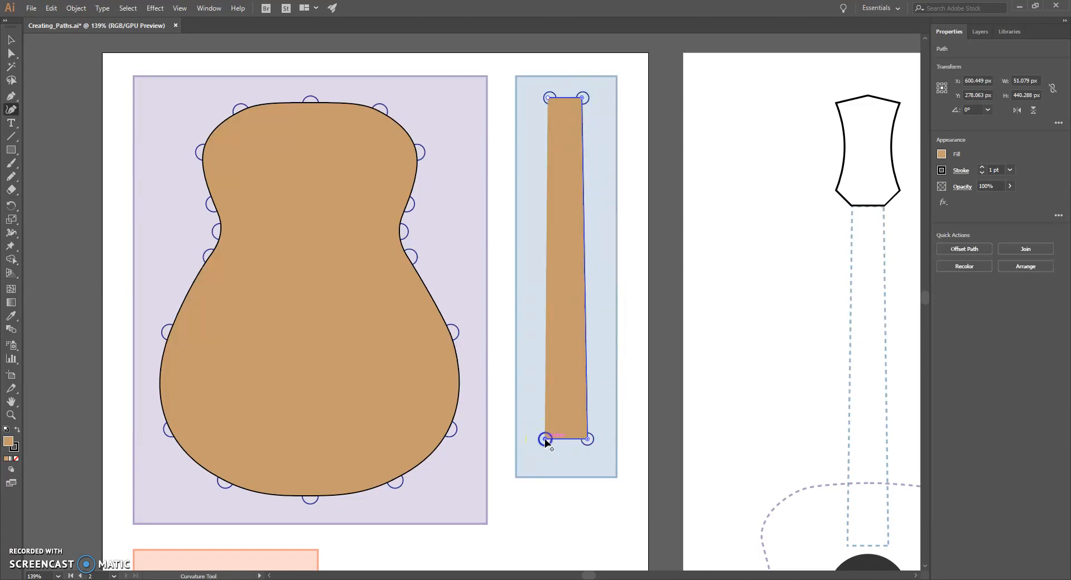
{"action": "left_click", "coordinate": [550, 100]}
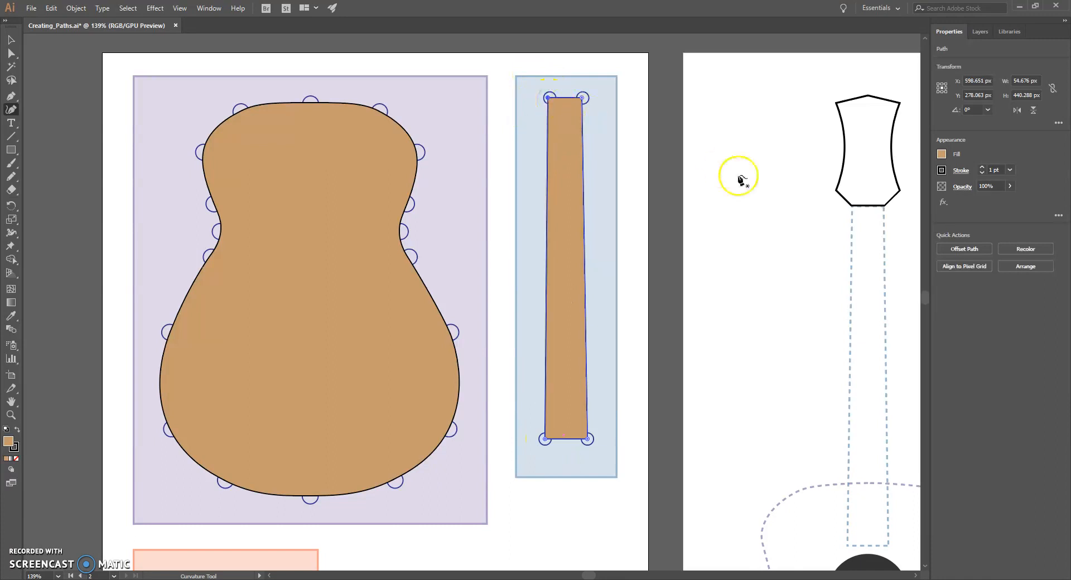
- Fill the guitar neck shape with the light yellow-orange swatch
{"action": "left_click", "coordinate": [943, 156]}
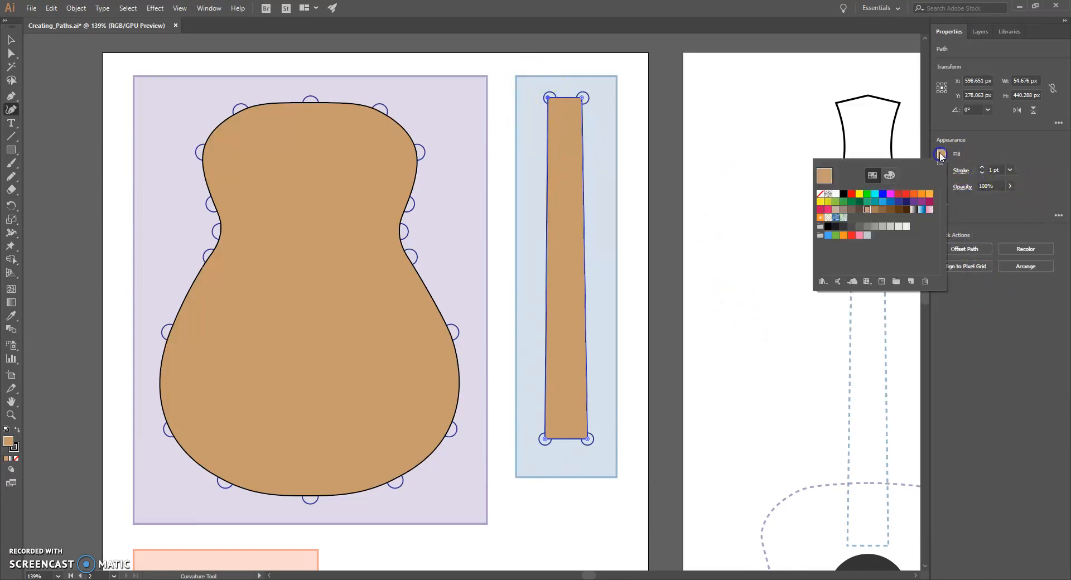
{"action": "left_click", "coordinate": [930, 194]}
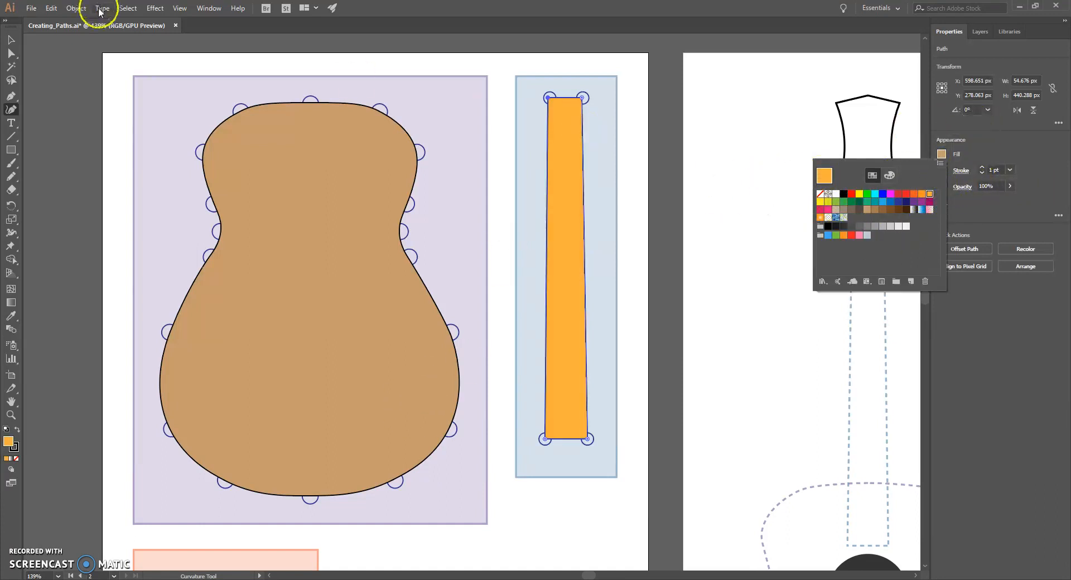
{"action": "left_click", "coordinate": [11, 43]}
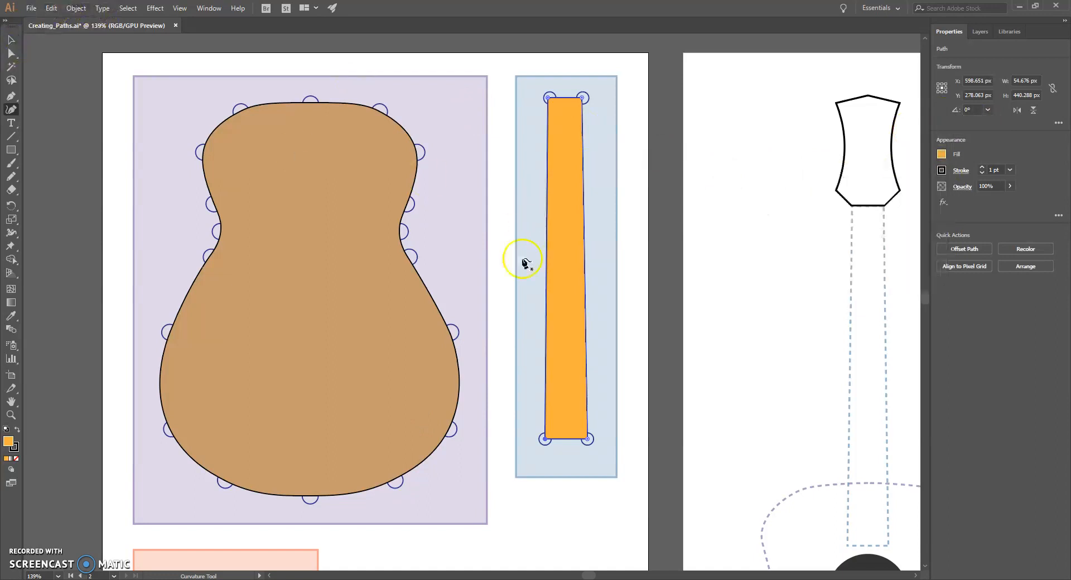
- Try to trace the bridge outline through the corner circles in the pink box with the Curvature tool, and undo the added points
{"action": "scroll", "coordinate": [491, 301], "scroll_direction": "down", "scroll_amount": 3}
{"action": "scroll", "coordinate": [459, 335], "scroll_direction": "down", "scroll_amount": 4}
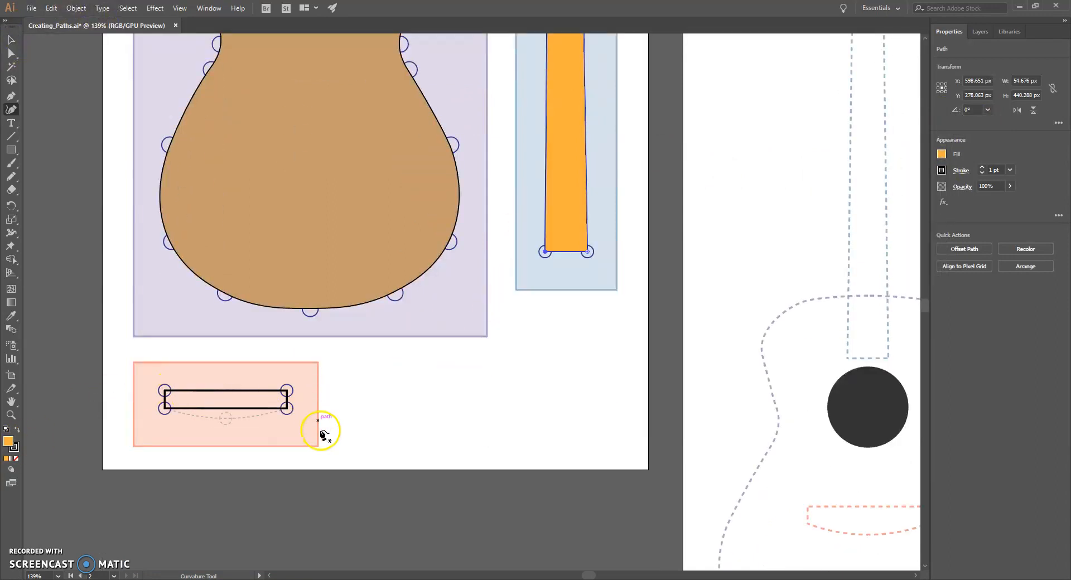
{"action": "scroll", "coordinate": [473, 416], "scroll_direction": "down", "scroll_amount": 2}
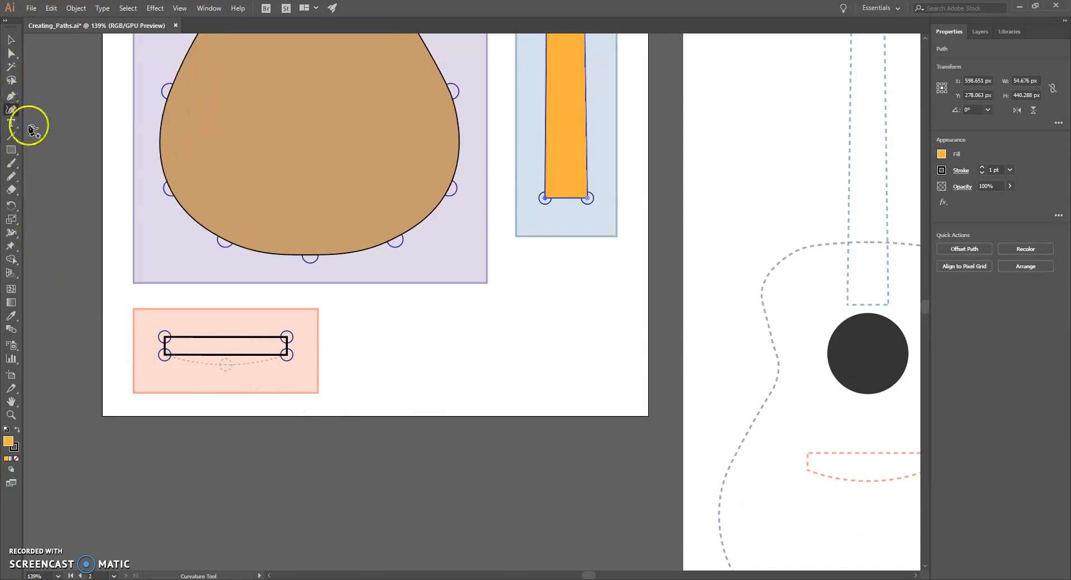
{"action": "left_click", "coordinate": [165, 338]}
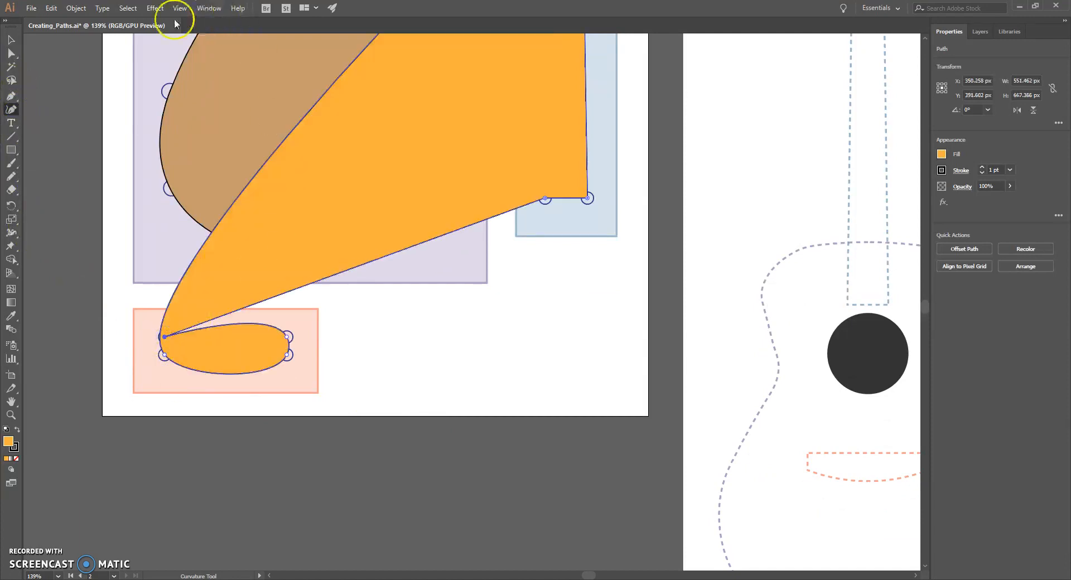
{"action": "left_click", "coordinate": [50, 8]}
{"action": "left_click", "coordinate": [63, 22]}
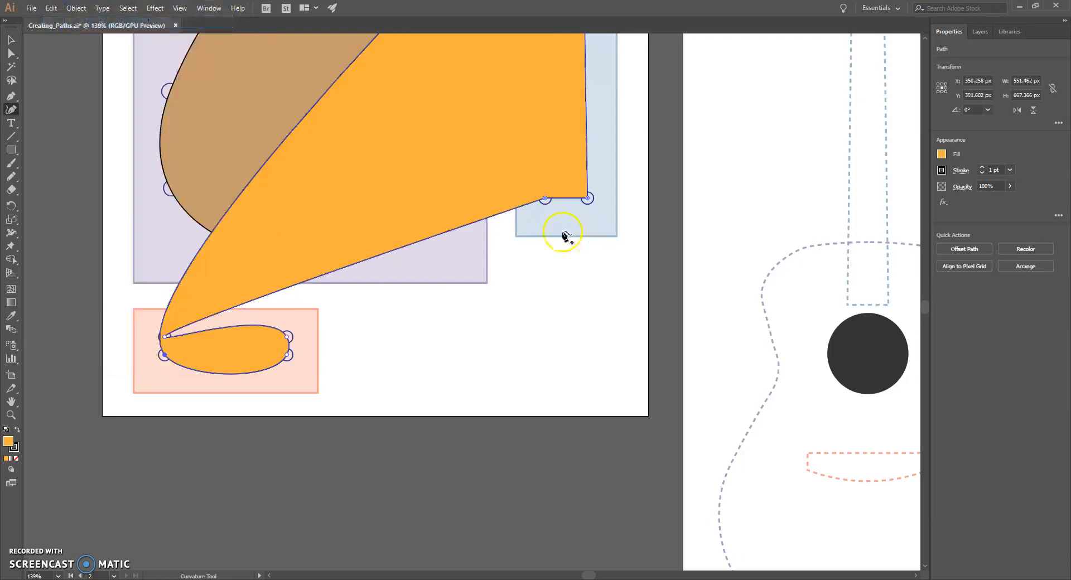
{"action": "left_click", "coordinate": [50, 8]}
{"action": "left_click", "coordinate": [60, 25]}
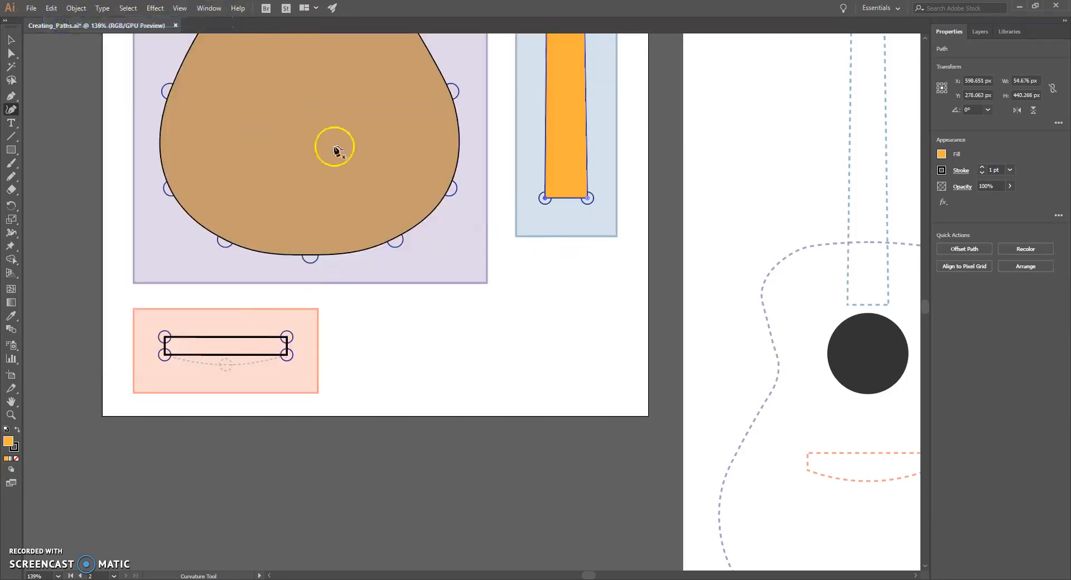
- Add a new layer above Draw Layer
{"action": "scroll", "coordinate": [467, 209], "scroll_direction": "up", "scroll_amount": 10}
{"action": "scroll", "coordinate": [519, 178], "scroll_direction": "down", "scroll_amount": 5}
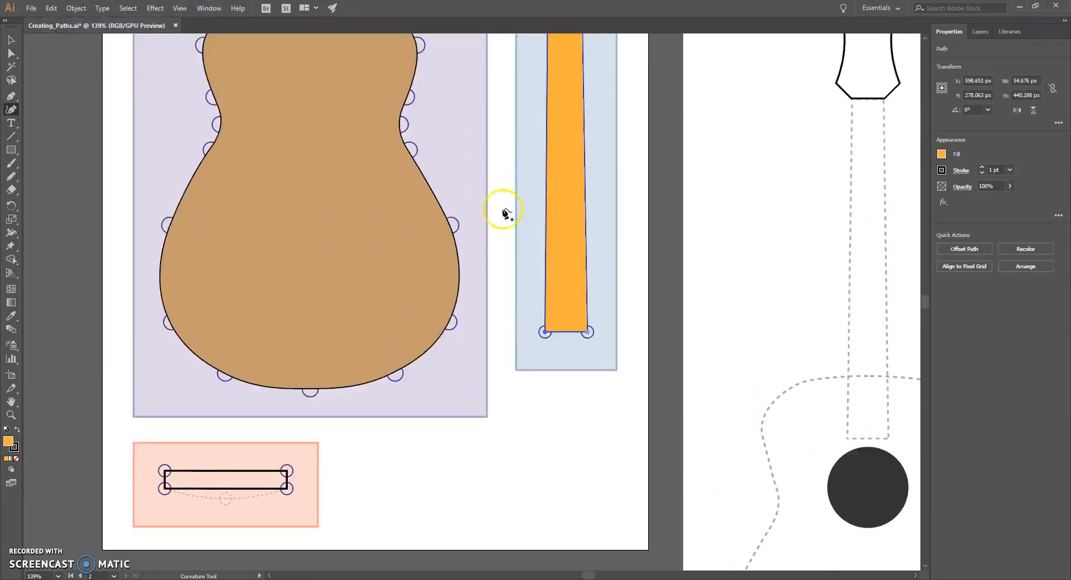
{"action": "left_click", "coordinate": [983, 31]}
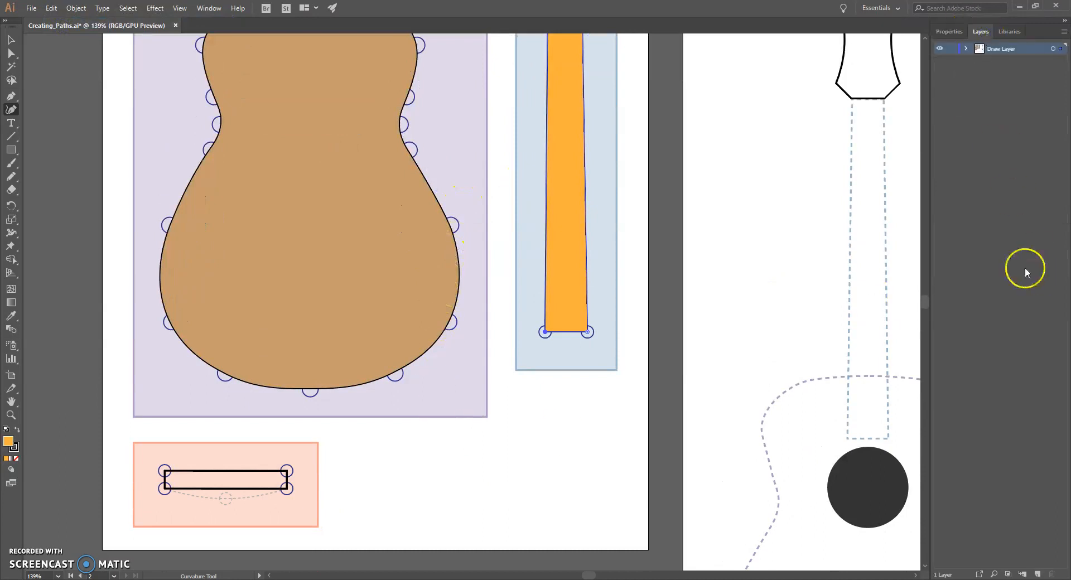
{"action": "left_click", "coordinate": [1037, 574]}
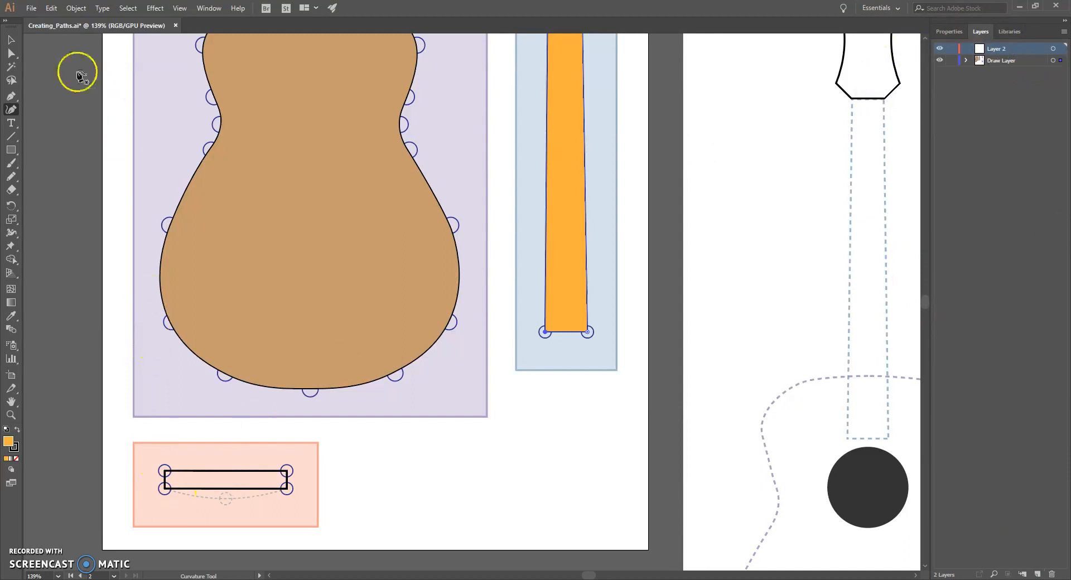
- Try to start the bridge outline at its upper corner circle in the pink box with the Curvature tool, and undo the added points
{"action": "left_click", "coordinate": [11, 113]}
{"action": "left_click", "coordinate": [164, 471]}
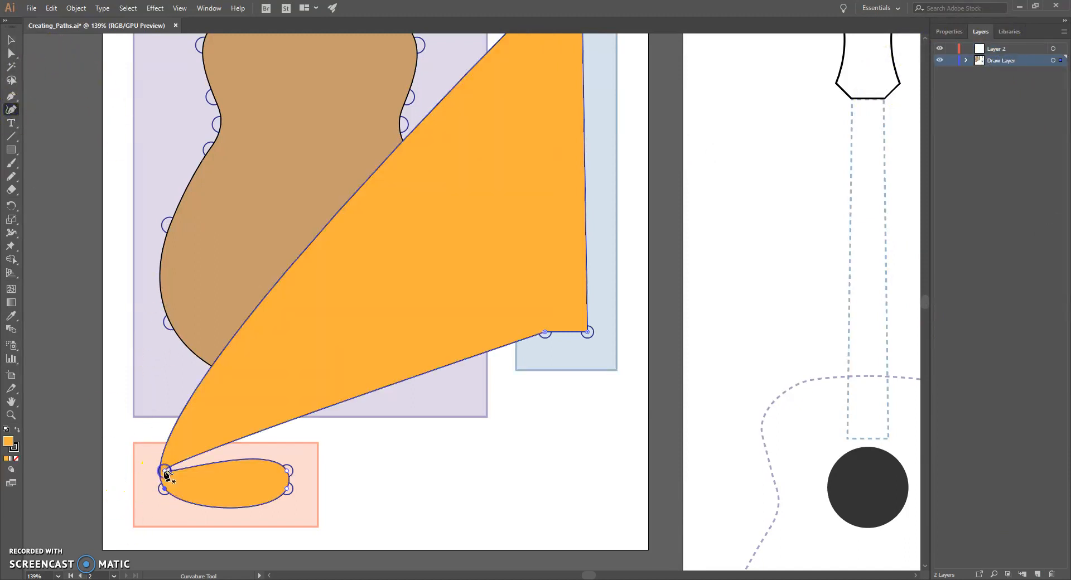
{"action": "scroll", "coordinate": [460, 437], "scroll_direction": "up", "scroll_amount": 4}
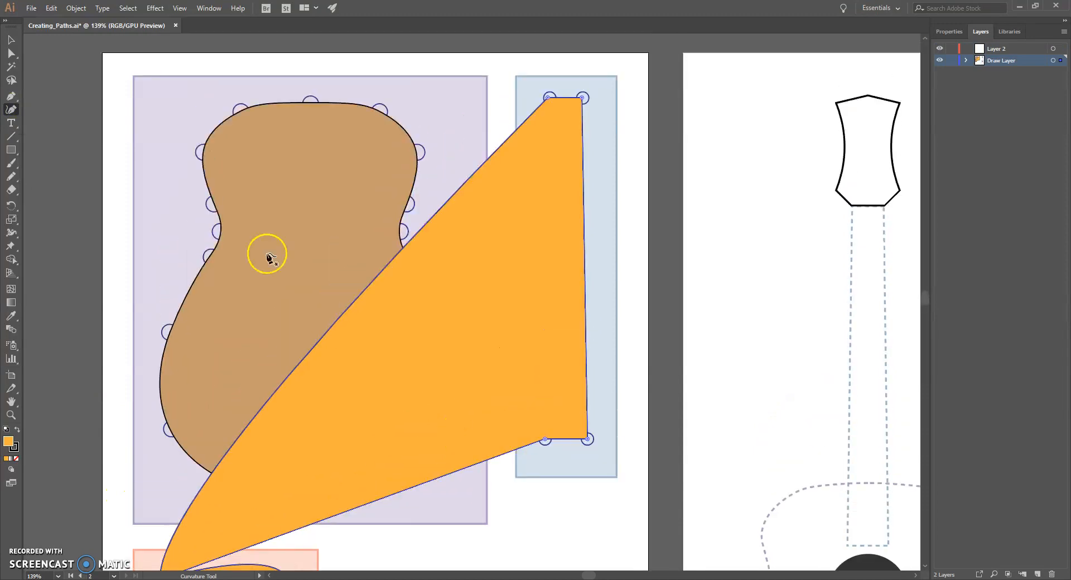
{"action": "left_click", "coordinate": [54, 11]}
{"action": "left_click", "coordinate": [59, 23]}
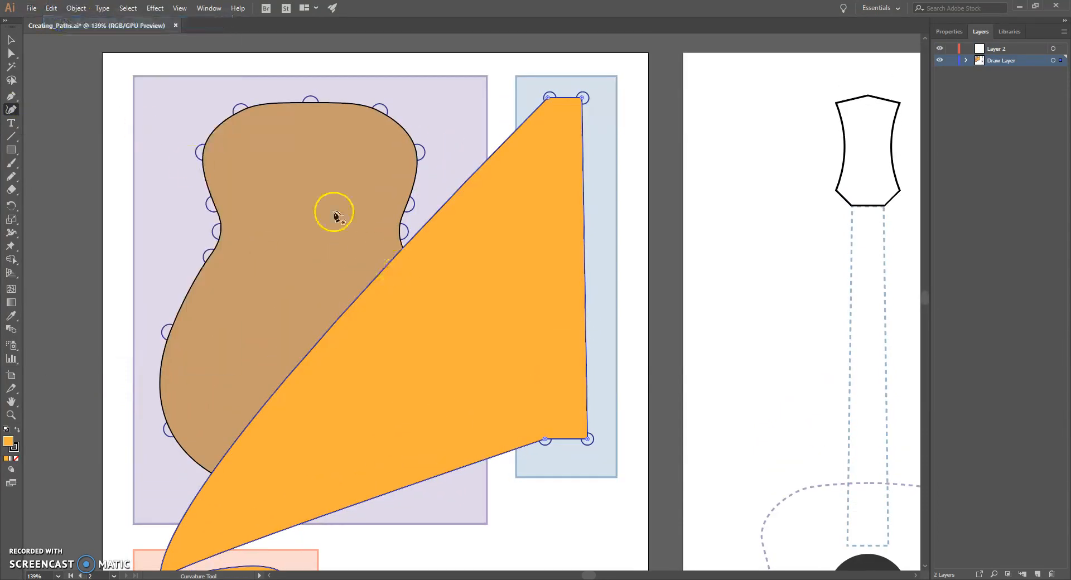
{"action": "left_click", "coordinate": [52, 8]}
{"action": "left_click", "coordinate": [59, 24]}
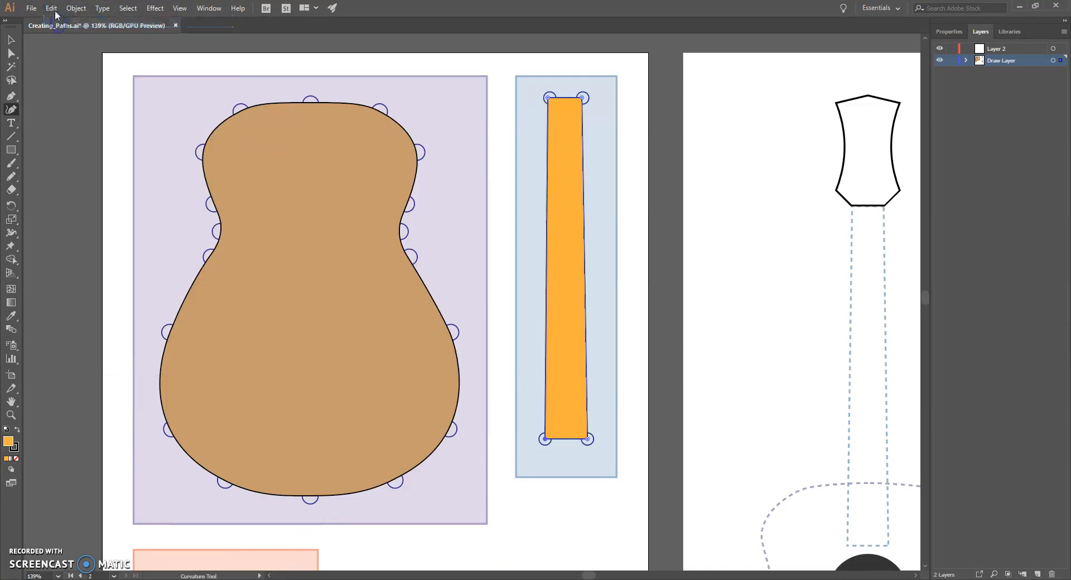
- Move the orange neck shape from the blue box onto the dashed neck outline below the headstock, and make Layer 2 the active layer
{"action": "scroll", "coordinate": [592, 446], "scroll_direction": "down", "scroll_amount": 3}
{"action": "scroll", "coordinate": [569, 299], "scroll_direction": "down", "scroll_amount": 3}
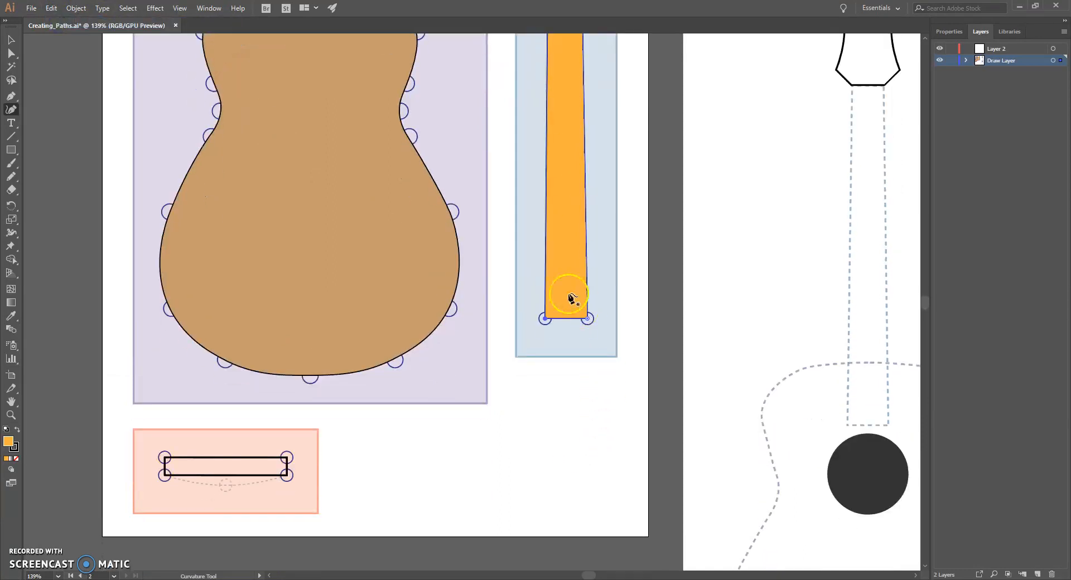
{"action": "scroll", "coordinate": [569, 299], "scroll_direction": "up", "scroll_amount": 6}
{"action": "left_click", "coordinate": [11, 40]}
{"action": "left_click_drag", "start_coordinate": [575, 229], "coordinate": [875, 334]}
{"action": "left_click", "coordinate": [997, 49]}
{"action": "scroll", "coordinate": [642, 256], "scroll_direction": "down", "scroll_amount": 5}
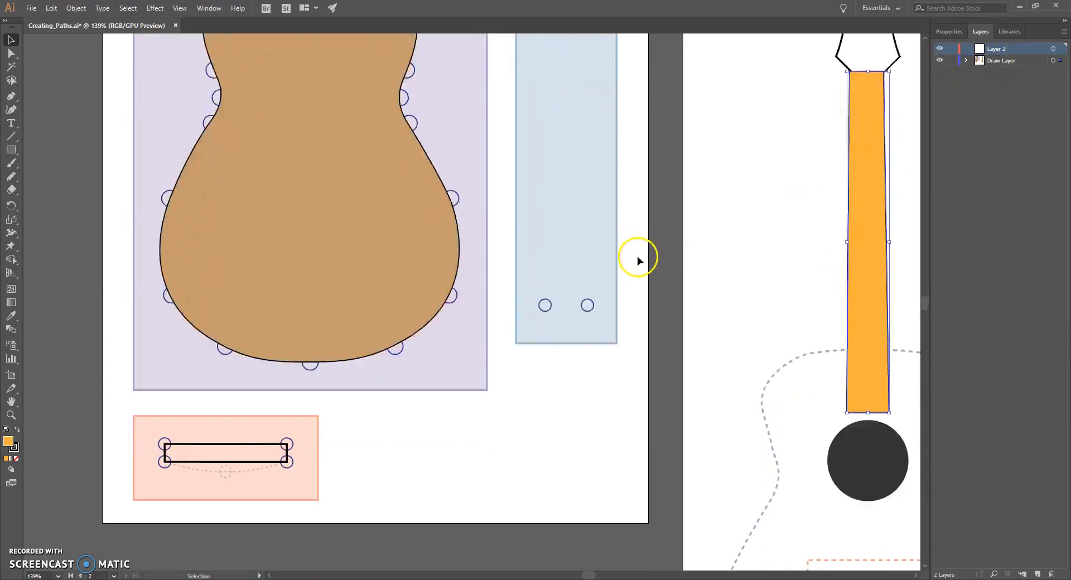
- Try again to trace the bridge from its upper corner circle with the Curvature tool, and undo the points joined to the neck
{"action": "left_click", "coordinate": [11, 110]}
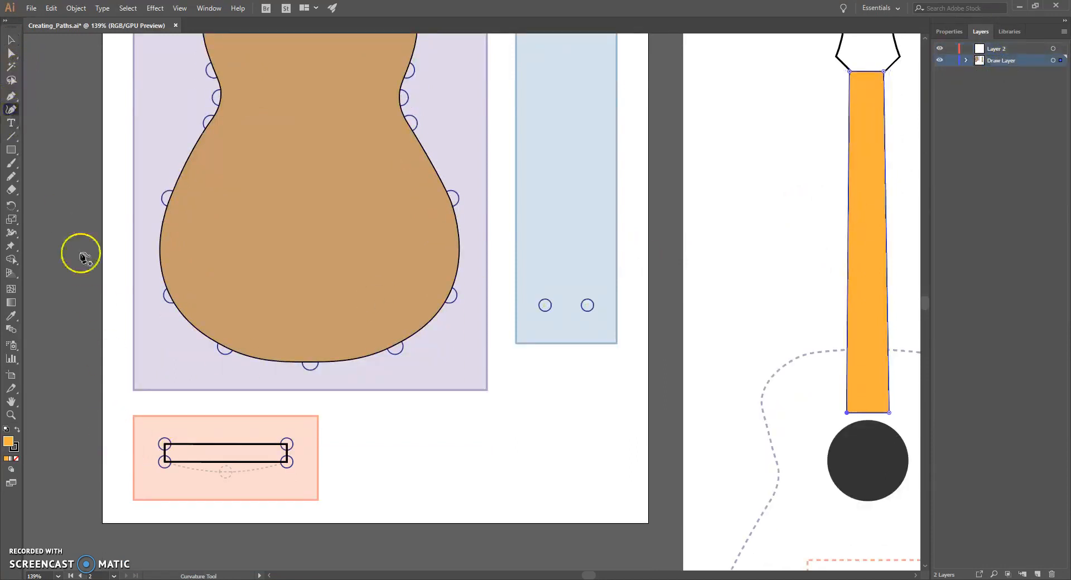
{"action": "left_click", "coordinate": [165, 445]}
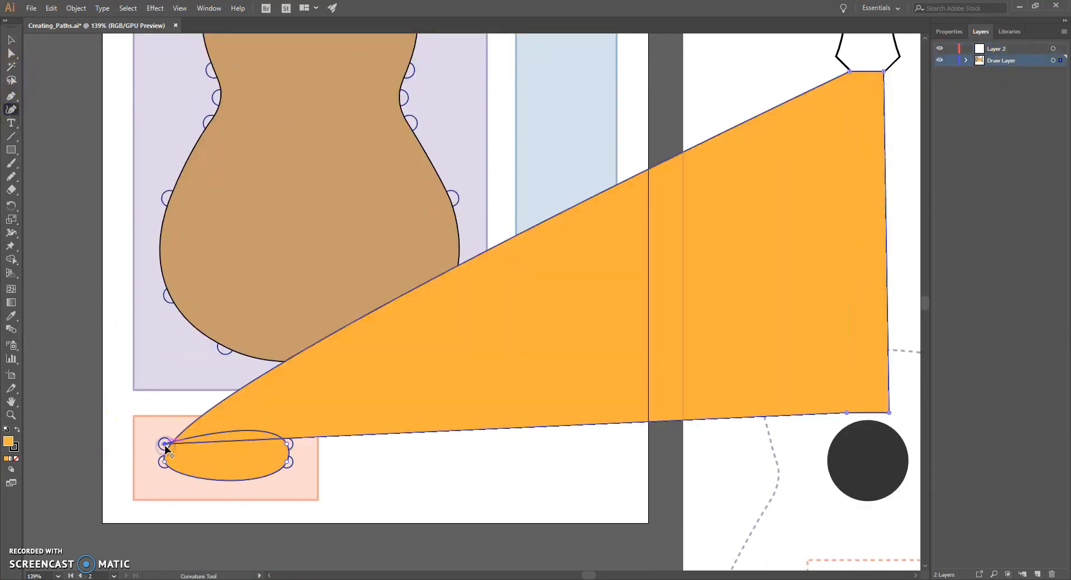
{"action": "left_click", "coordinate": [51, 8]}
{"action": "left_click", "coordinate": [62, 21]}
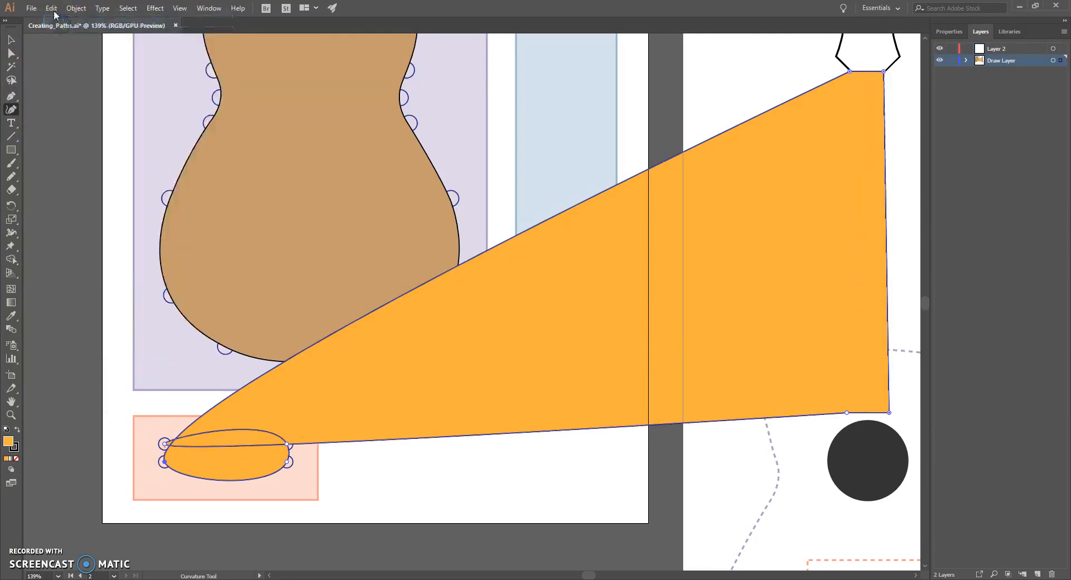
{"action": "left_click", "coordinate": [51, 8]}
{"action": "left_click", "coordinate": [56, 25]}
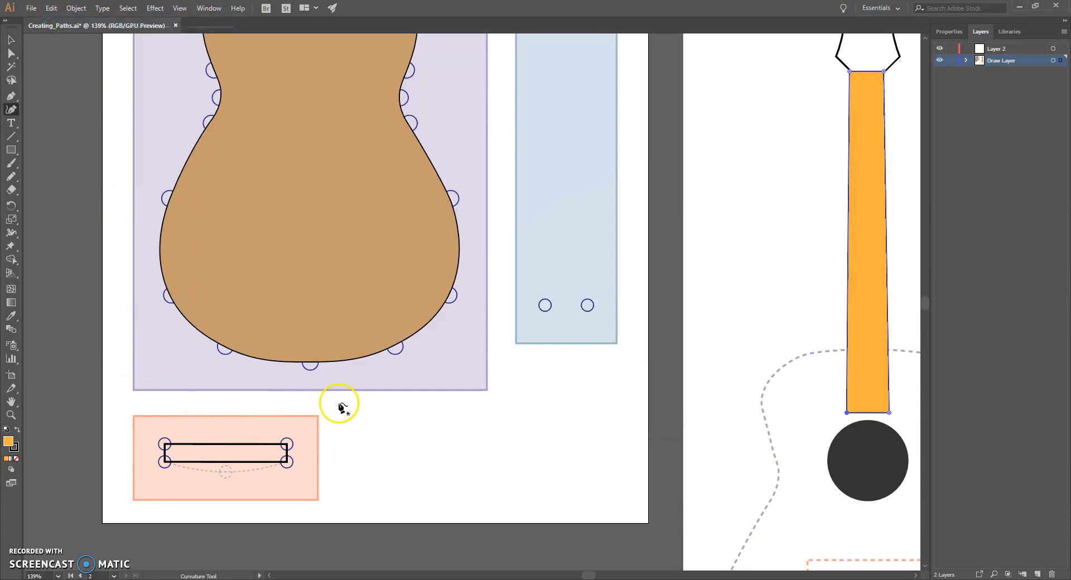
- Deselect the neck and curve the bridge rectangle's lower edge down to the dashed guide circle with a new Curvature tool point
{"action": "double_click", "coordinate": [850, 72]}
{"action": "double_click", "coordinate": [850, 72]}
{"action": "left_click", "coordinate": [11, 39]}
{"action": "scroll", "coordinate": [397, 399], "scroll_direction": "down", "scroll_amount": 5}
{"action": "left_click", "coordinate": [388, 396]}
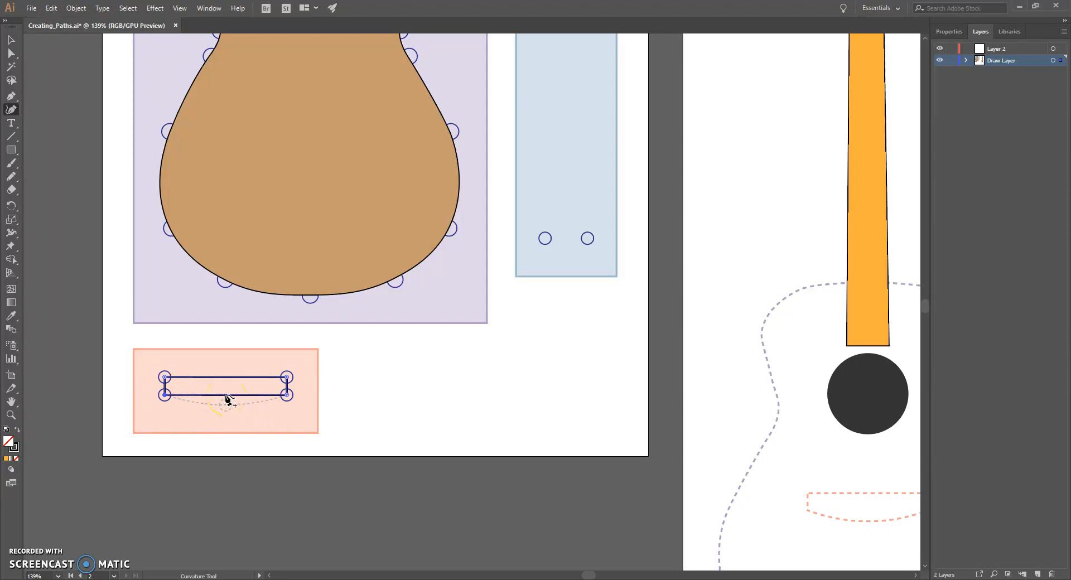
{"action": "left_click", "coordinate": [227, 395]}
{"action": "left_click_drag", "start_coordinate": [227, 394], "coordinate": [226, 405]}
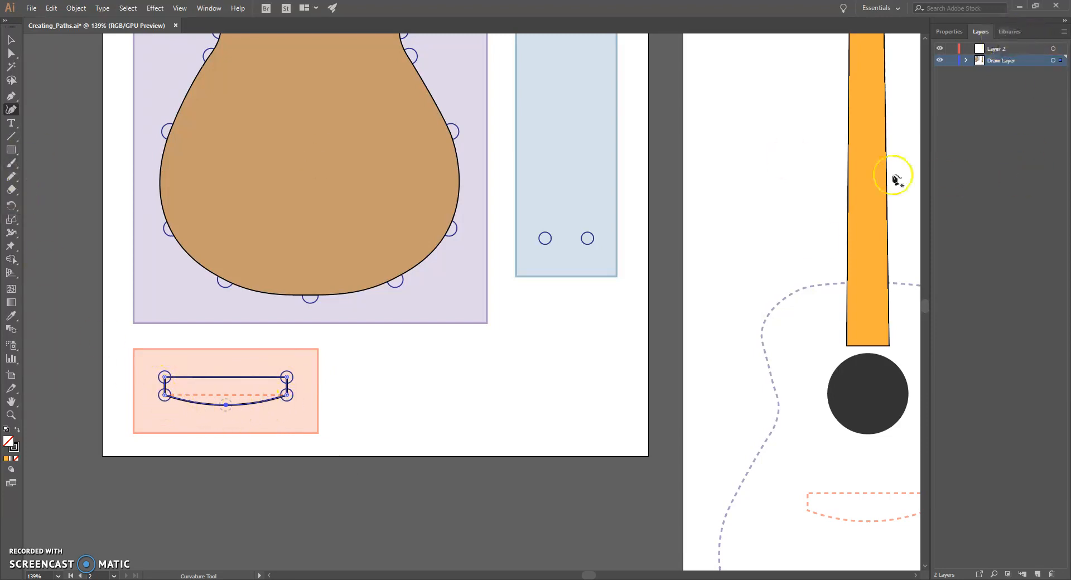
- Fill the bridge shape with the black swatch and deselect it
{"action": "left_click", "coordinate": [943, 32]}
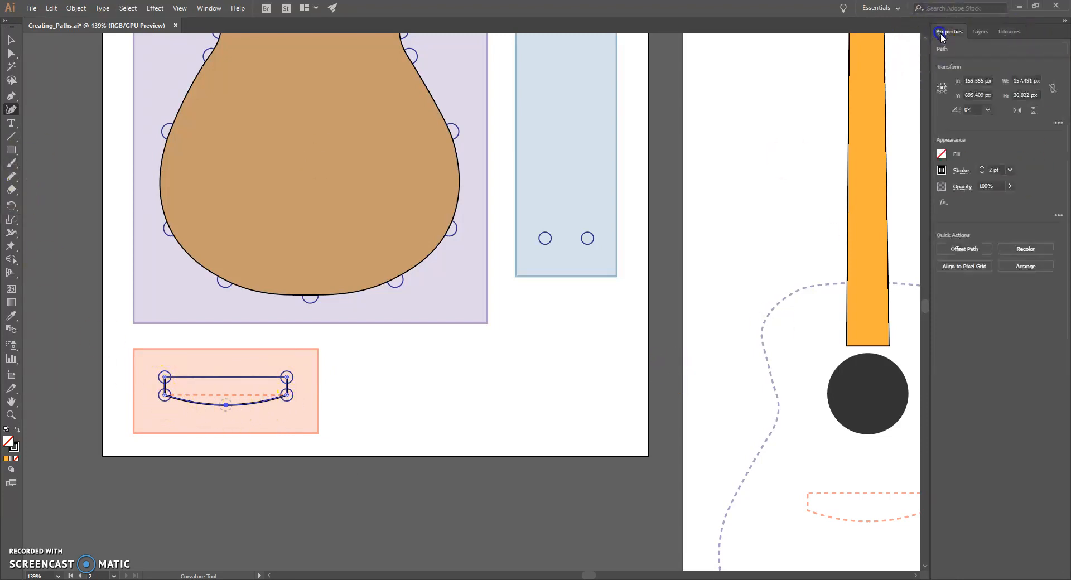
{"action": "left_click", "coordinate": [942, 154]}
{"action": "left_click", "coordinate": [844, 193]}
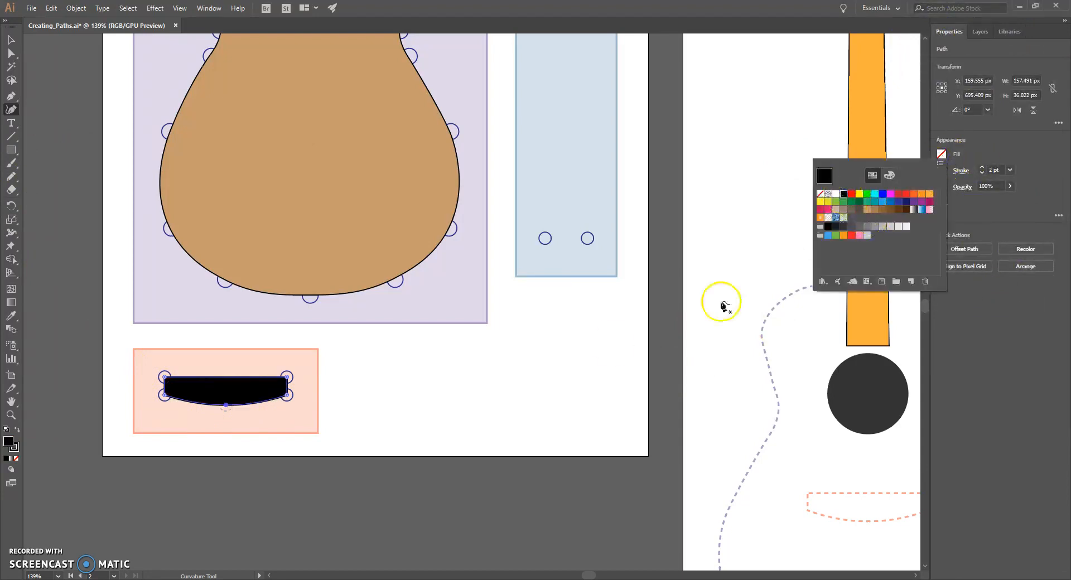
{"action": "left_click", "coordinate": [11, 40]}
{"action": "scroll", "coordinate": [793, 289], "scroll_direction": "down", "scroll_amount": 2}
{"action": "scroll", "coordinate": [793, 288], "scroll_direction": "down", "scroll_amount": 1}
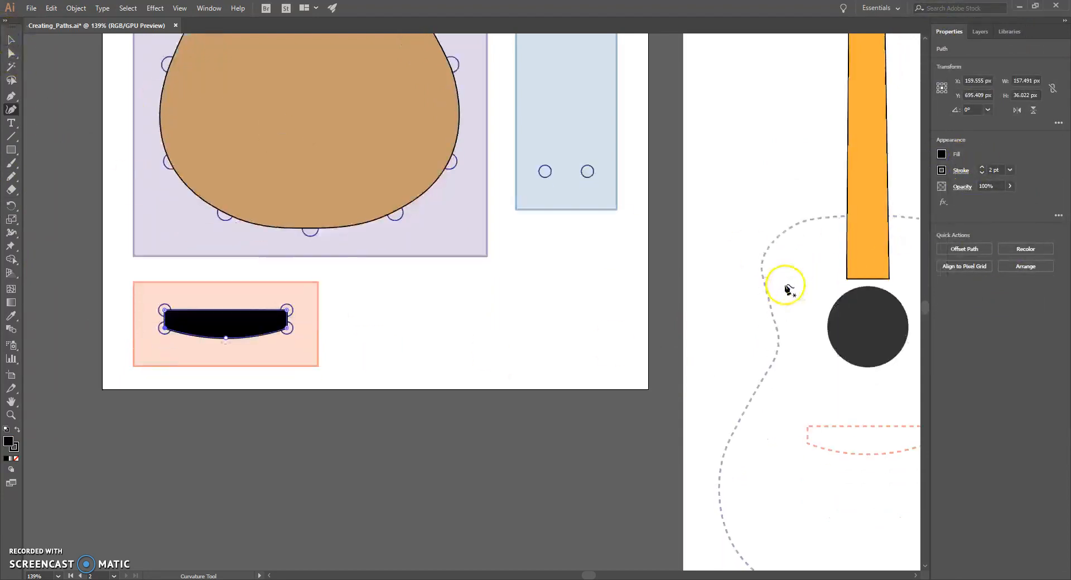
{"action": "left_click", "coordinate": [501, 252]}
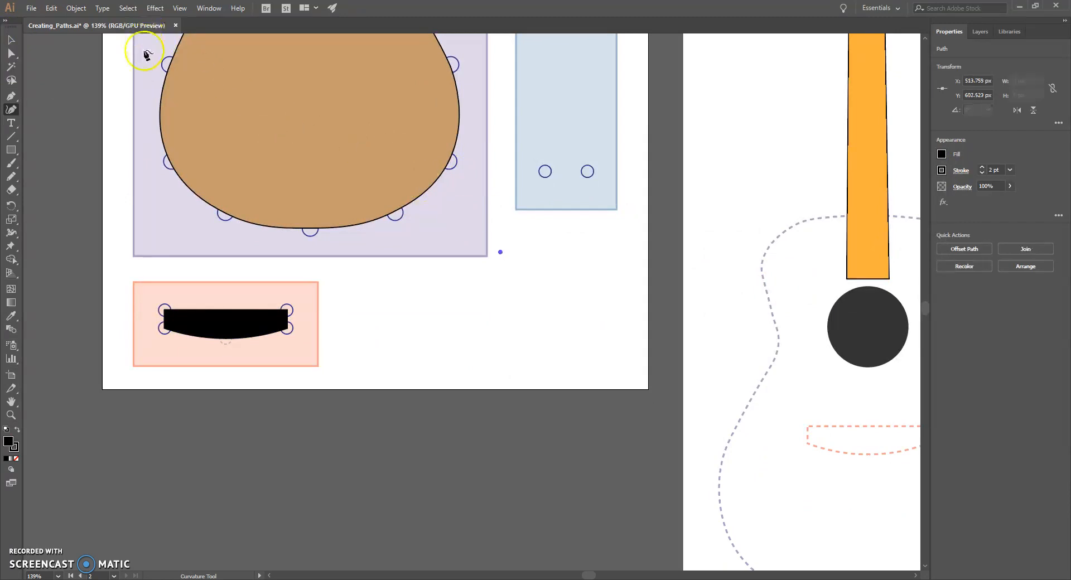
- Move the brown guitar body from the purple box onto the dashed body outline of the guitar template
{"action": "scroll", "coordinate": [137, 89], "scroll_direction": "up", "scroll_amount": 10}
{"action": "left_click", "coordinate": [12, 39]}
{"action": "left_click_drag", "start_coordinate": [323, 220], "coordinate": [879, 579]}
{"action": "scroll", "coordinate": [717, 323], "scroll_direction": "down", "scroll_amount": 5}
{"action": "left_click_drag", "start_coordinate": [410, 118], "coordinate": [755, 452]}
{"action": "left_click", "coordinate": [13, 416]}
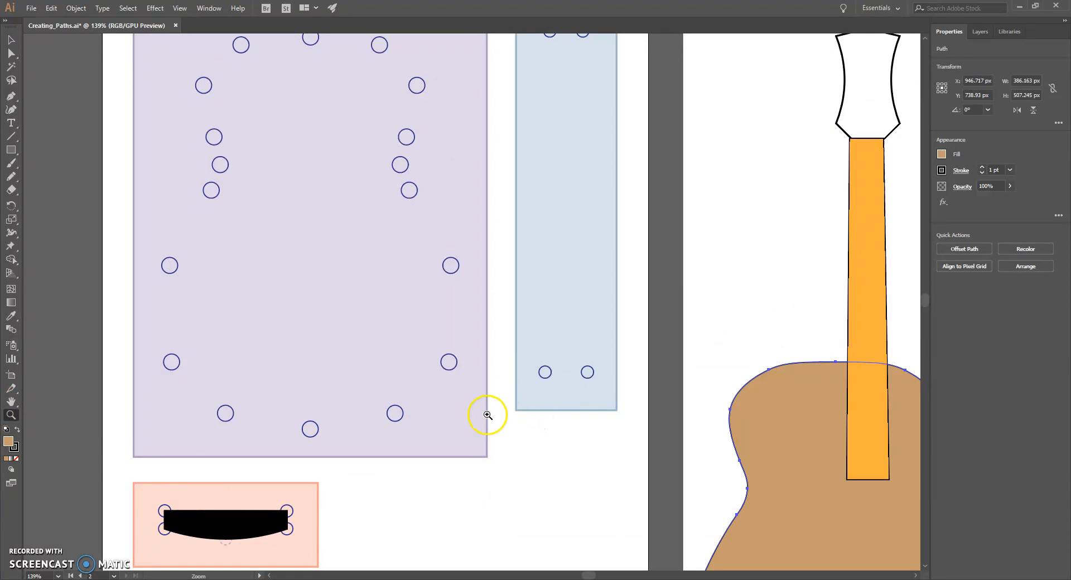
{"action": "left_click", "coordinate": [740, 453], "text": "alt"}
{"action": "left_click", "coordinate": [731, 391], "text": "alt"}
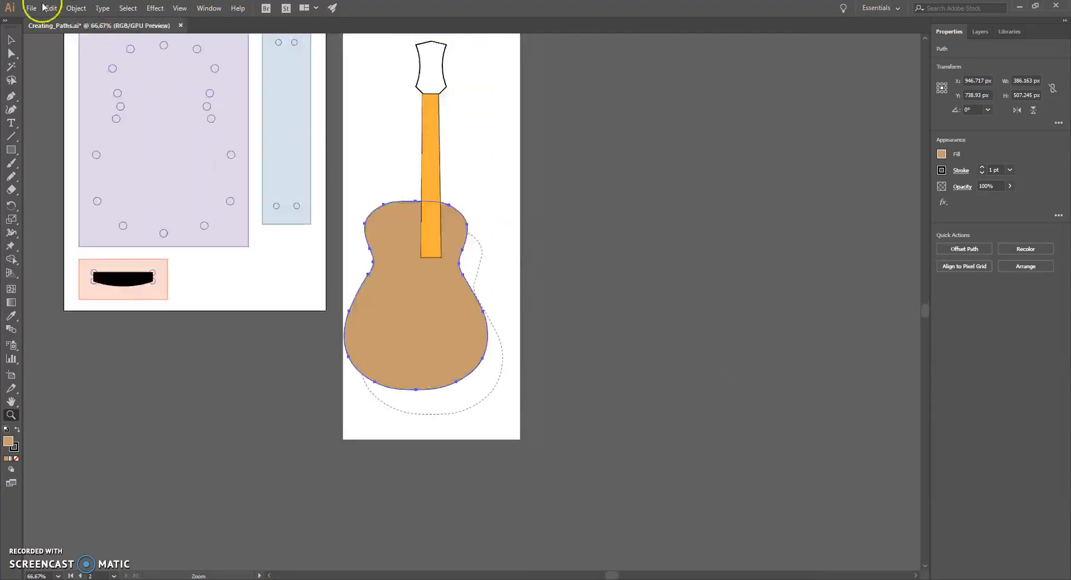
{"action": "left_click", "coordinate": [18, 41]}
{"action": "left_click_drag", "start_coordinate": [426, 310], "coordinate": [440, 333]}
- Move the black bridge from the pink box onto the guitar body and send the body shape to the back
{"action": "left_click_drag", "start_coordinate": [109, 284], "coordinate": [420, 367]}
{"action": "left_click", "coordinate": [459, 259]}
{"action": "right_click", "coordinate": [463, 256]}
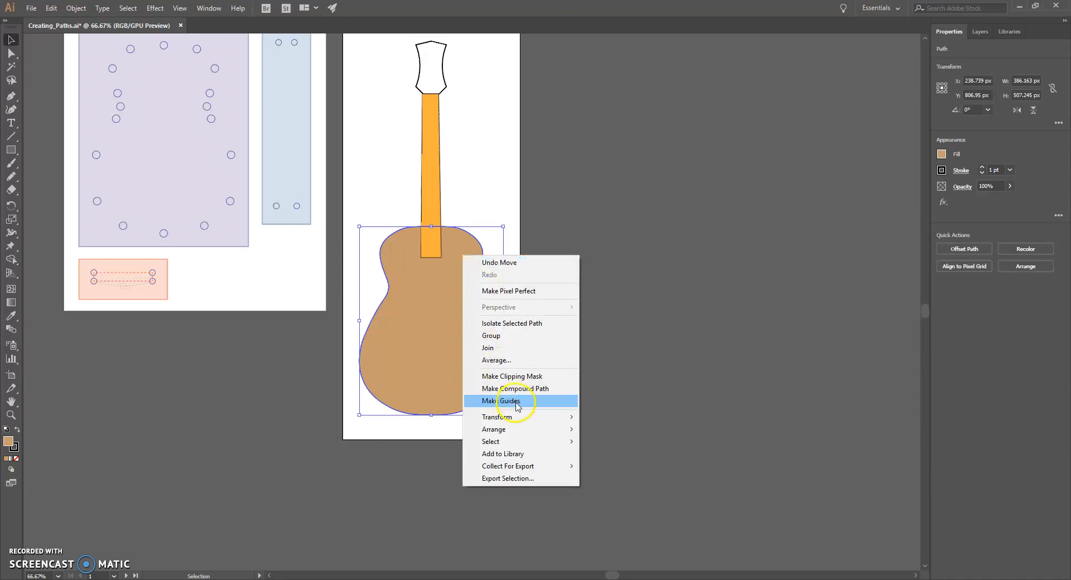
{"action": "mouse_move", "coordinate": [532, 430]}
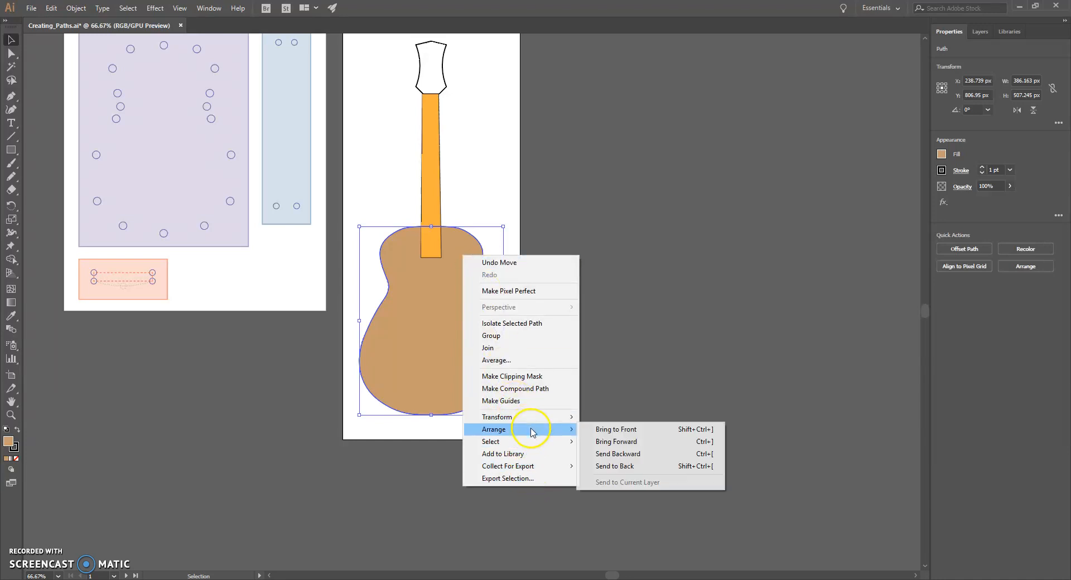
{"action": "left_click", "coordinate": [614, 468]}
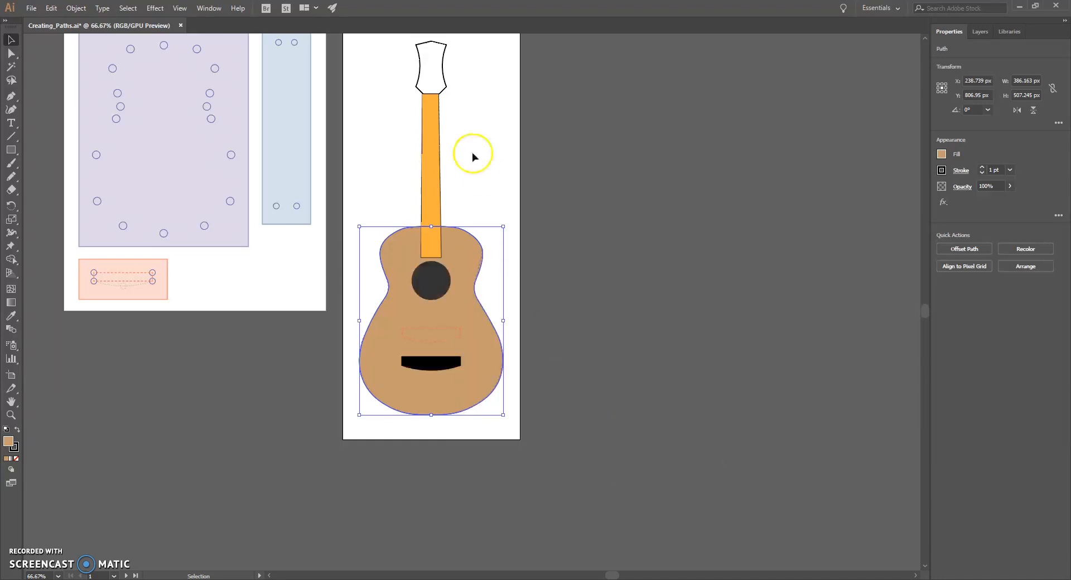
- Try to move the black bridge up to its dashed outline, and undo the accidental resize
{"action": "left_click", "coordinate": [480, 167]}
{"action": "left_click_drag", "start_coordinate": [425, 363], "coordinate": [431, 328]}
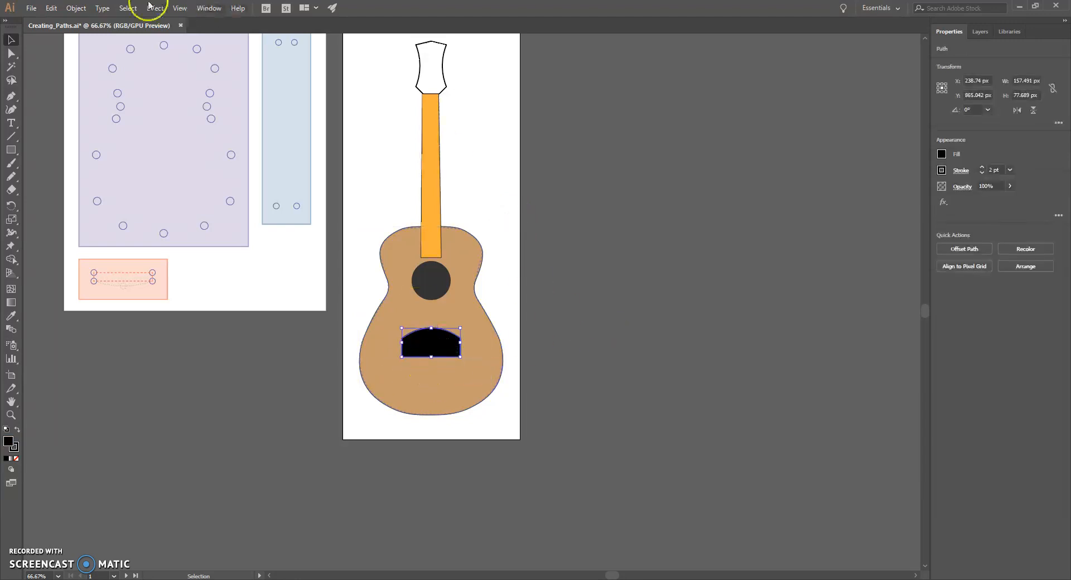
{"action": "left_click", "coordinate": [49, 12]}
{"action": "left_click", "coordinate": [56, 19]}
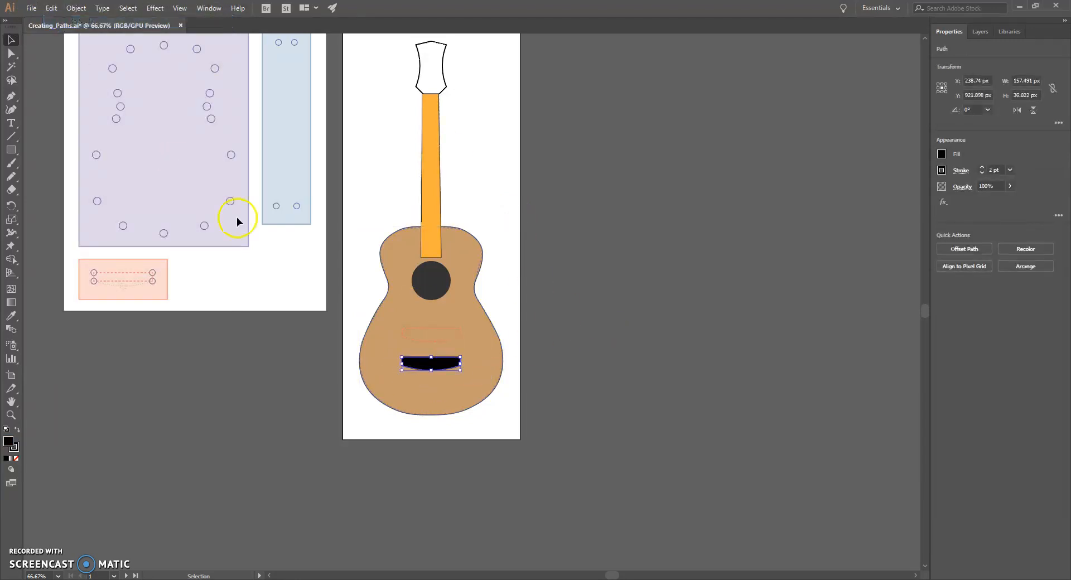
- Move the black bridge up onto its dashed outline below the sound hole and leave it deselected
{"action": "left_click", "coordinate": [565, 354]}
{"action": "left_click_drag", "start_coordinate": [442, 364], "coordinate": [444, 337]}
{"action": "scroll", "coordinate": [453, 176], "scroll_direction": "up", "scroll_amount": 3}
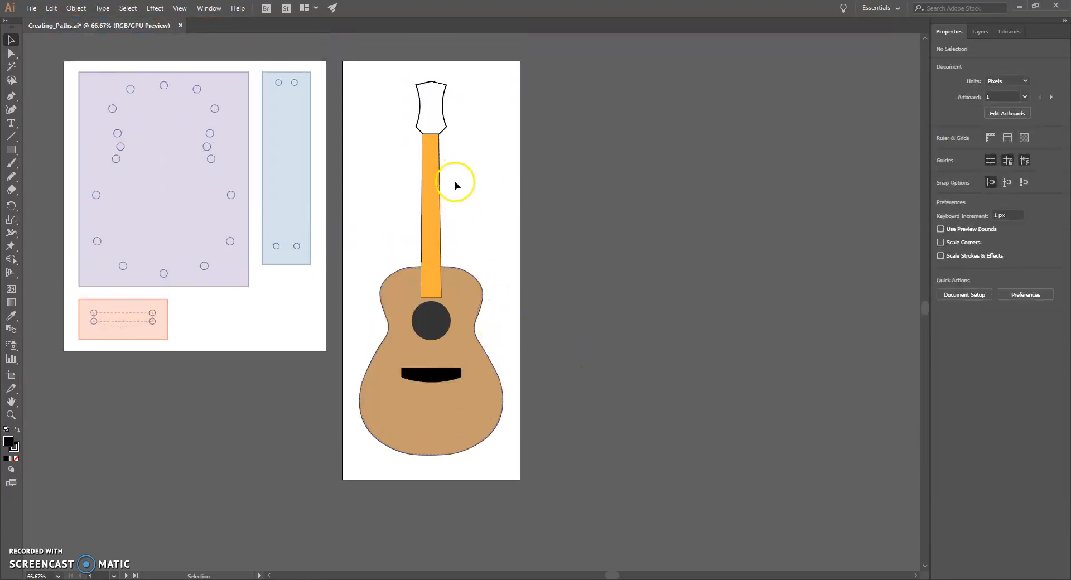